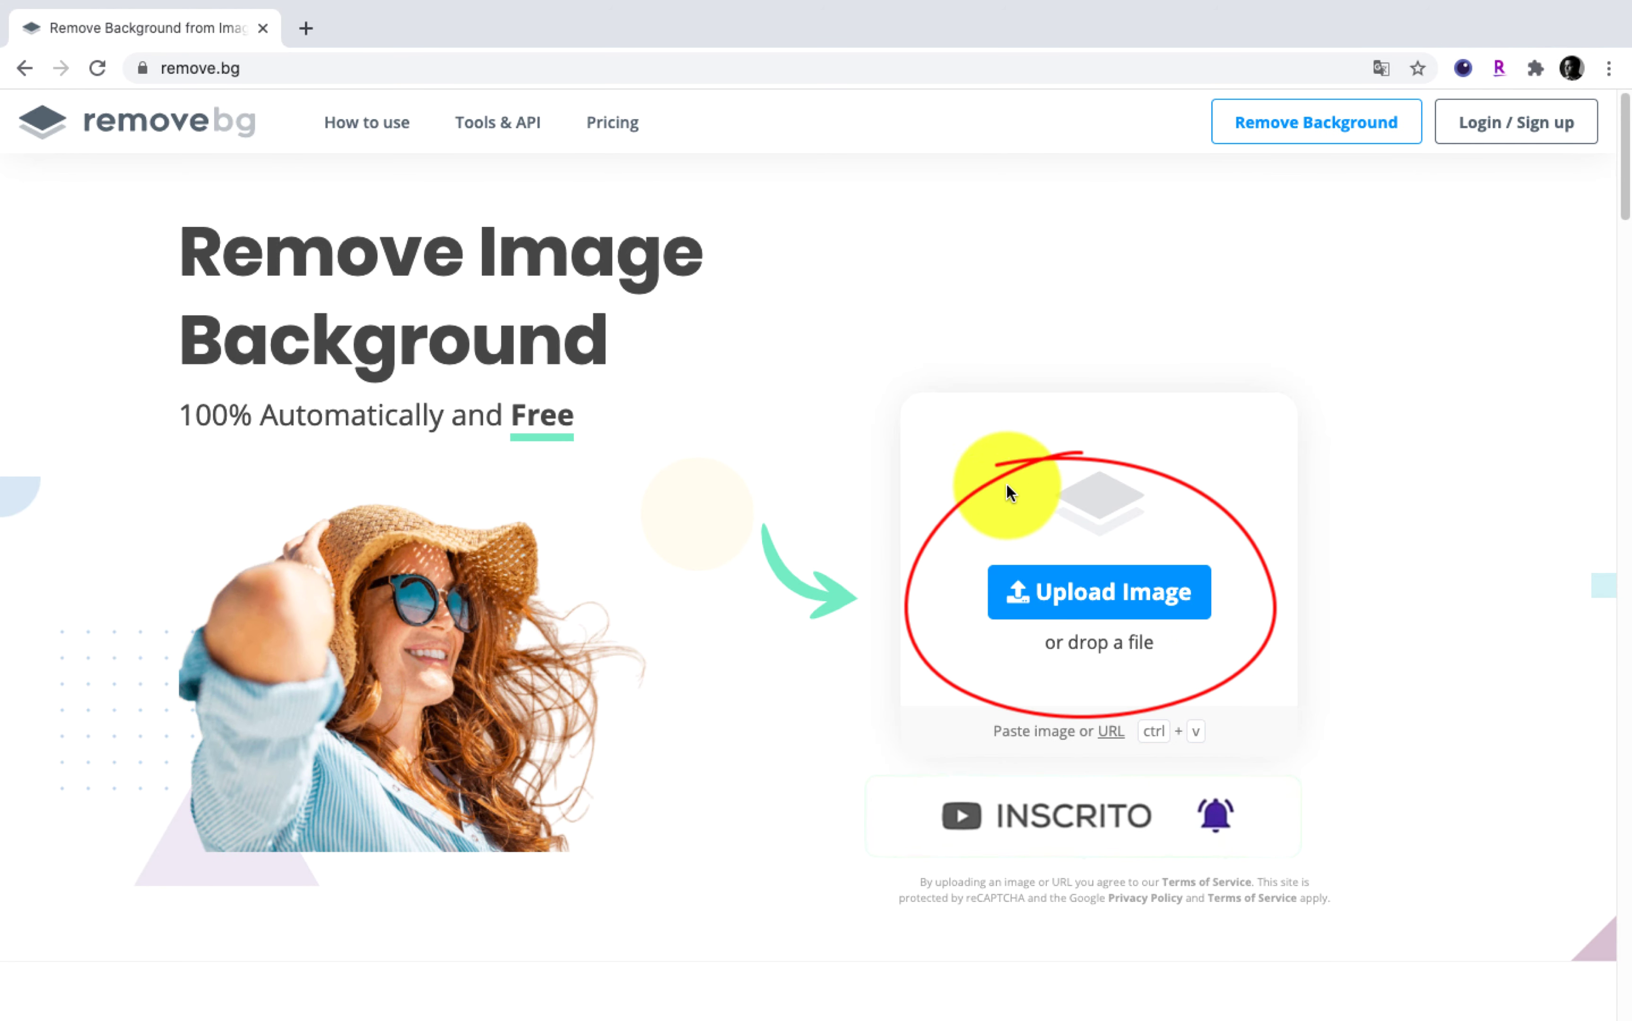
- Upload foto1.jpg from the Downloads folder to remove its background
left_click(1102, 612)
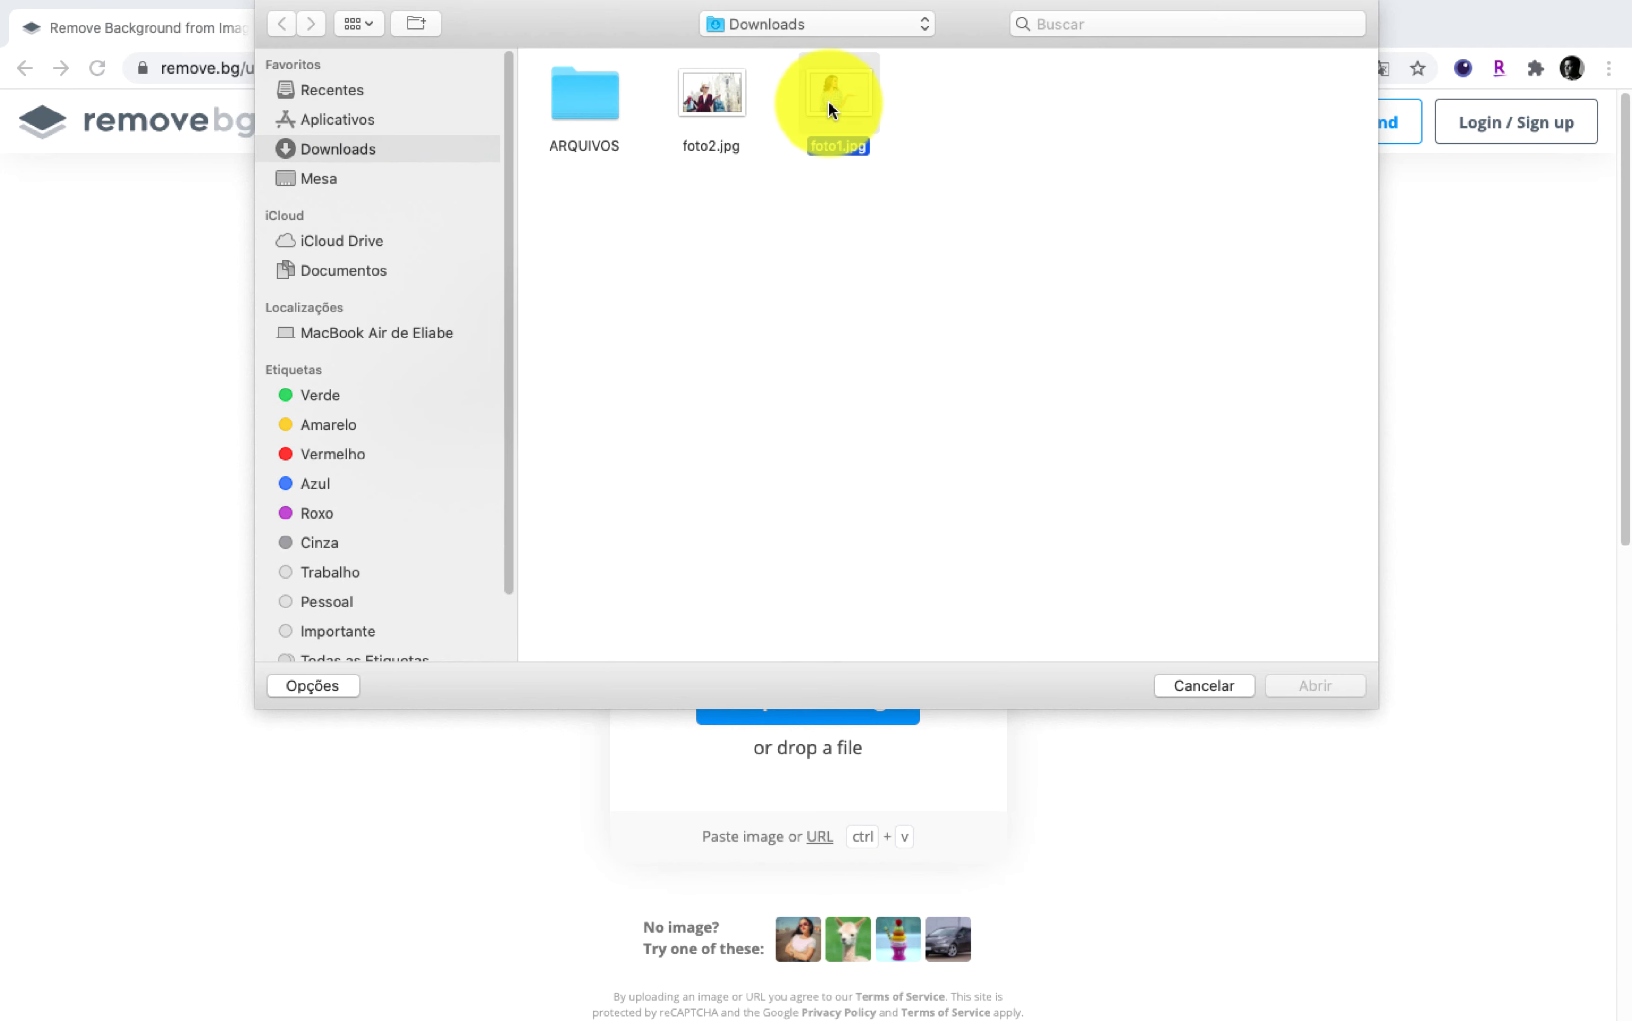
double_click(830, 101)
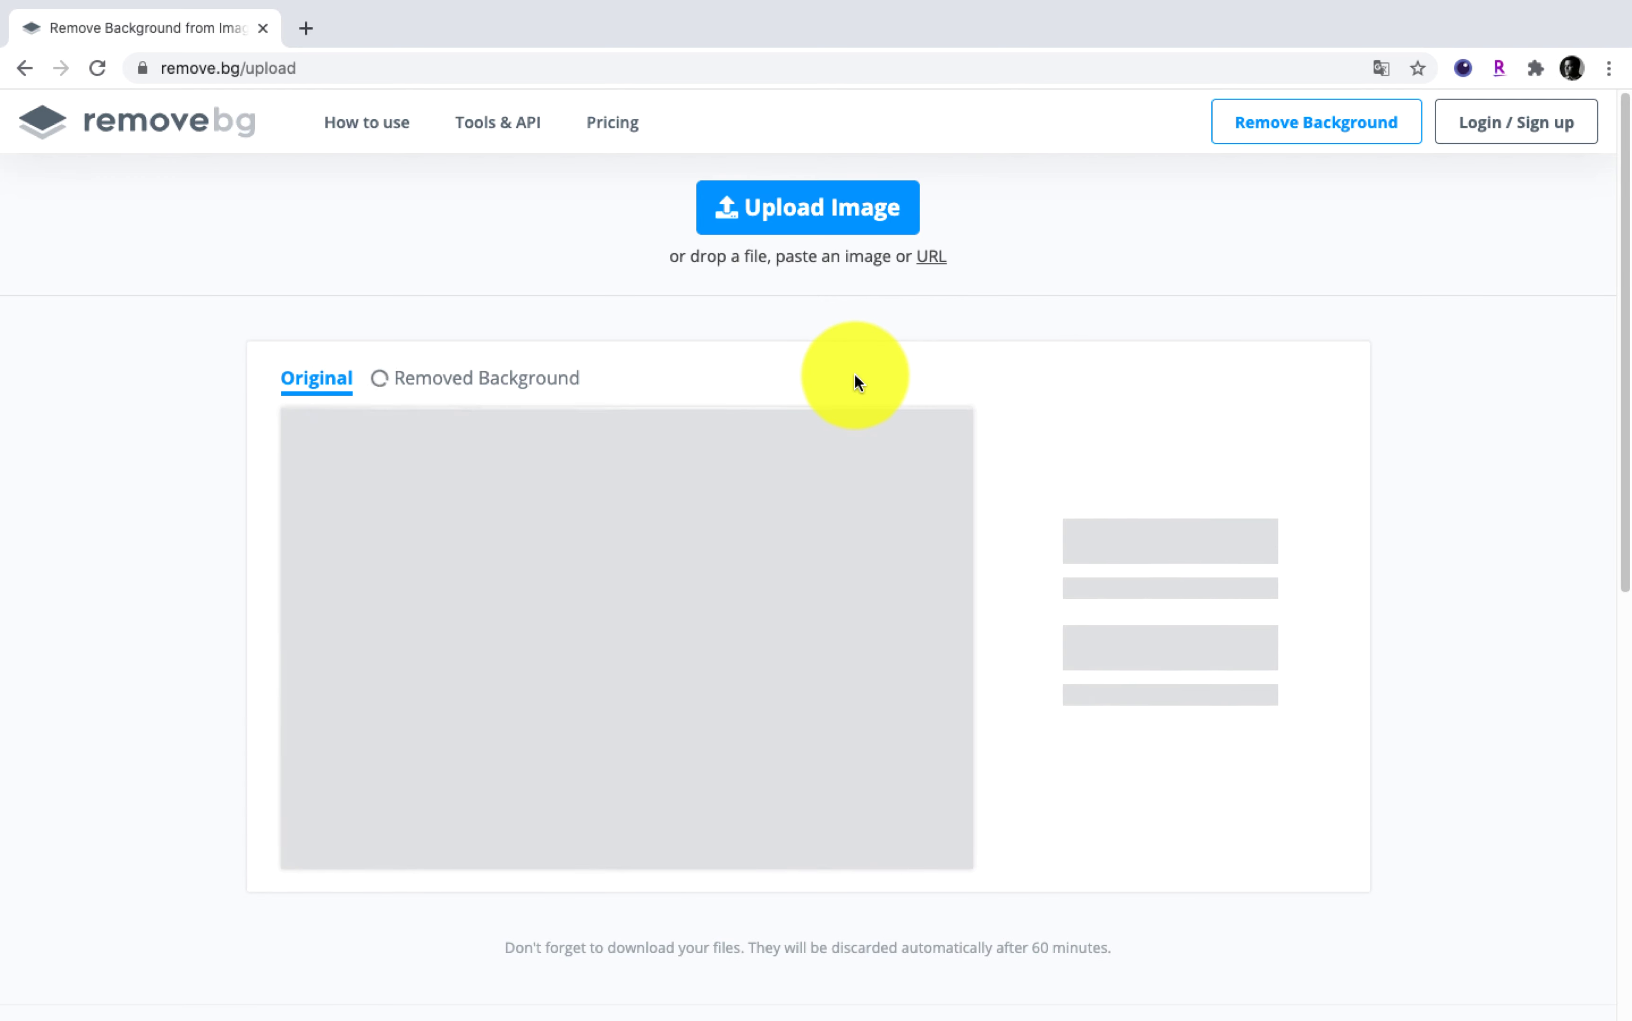
scroll(498, 524, "down", 1)
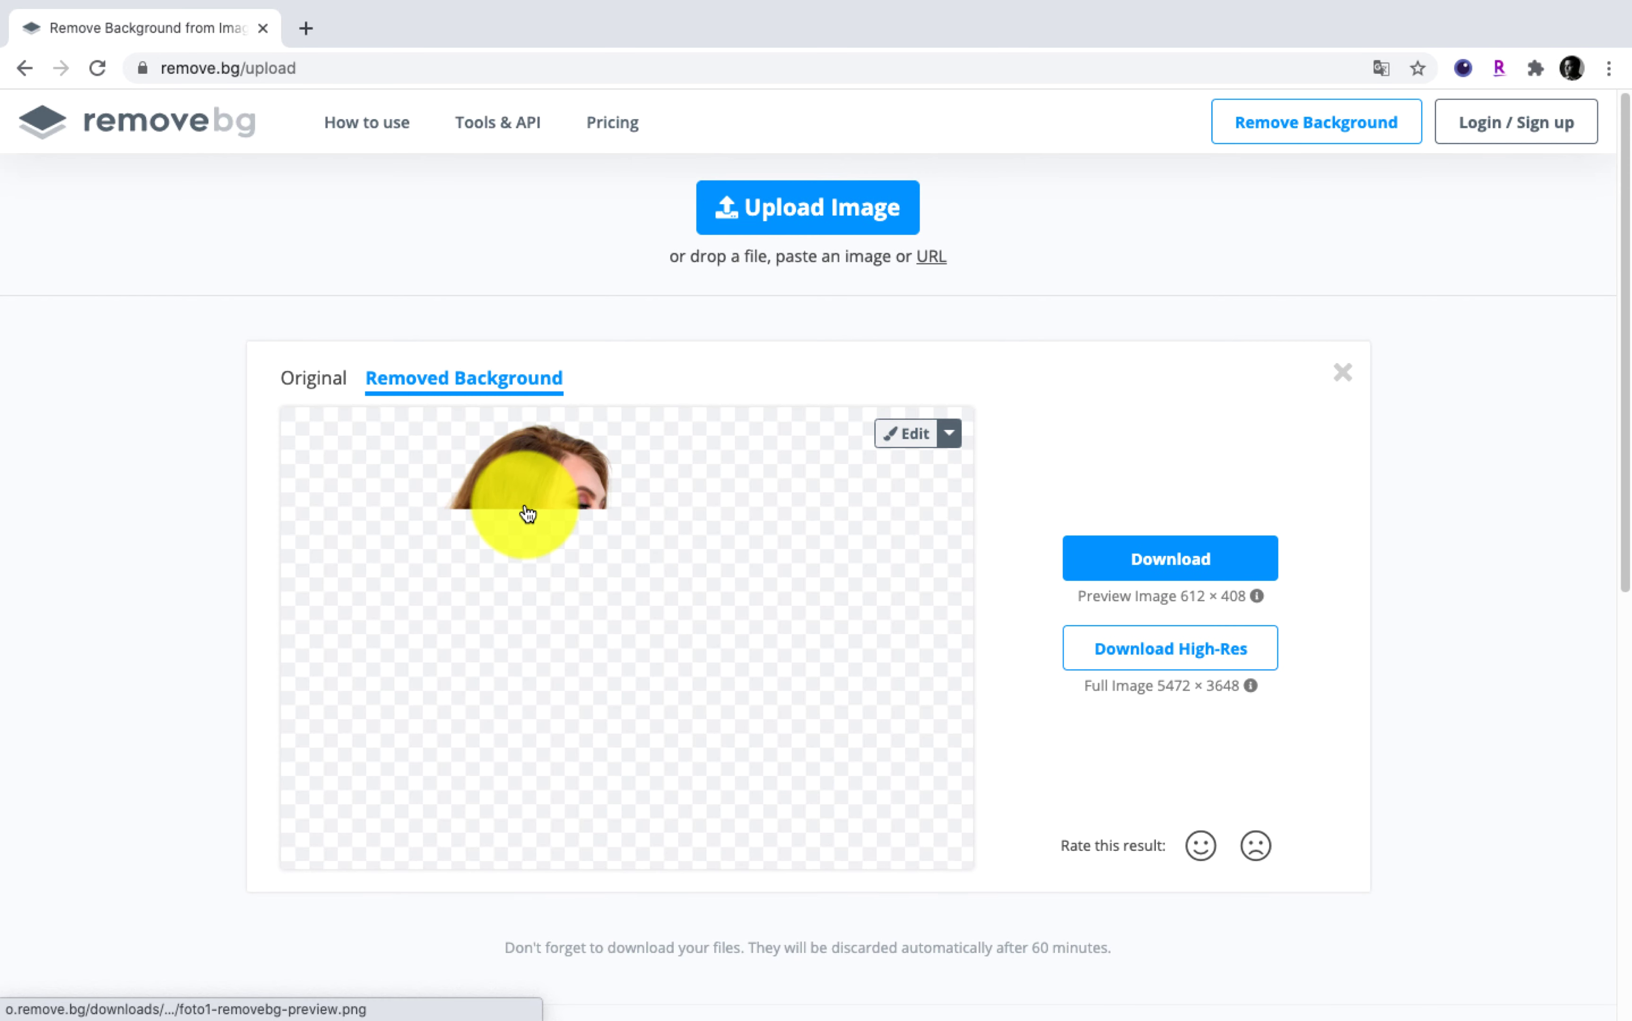
- Compare the original photo with the cut-out, then download the 612 × 408 preview PNG
left_click(323, 378)
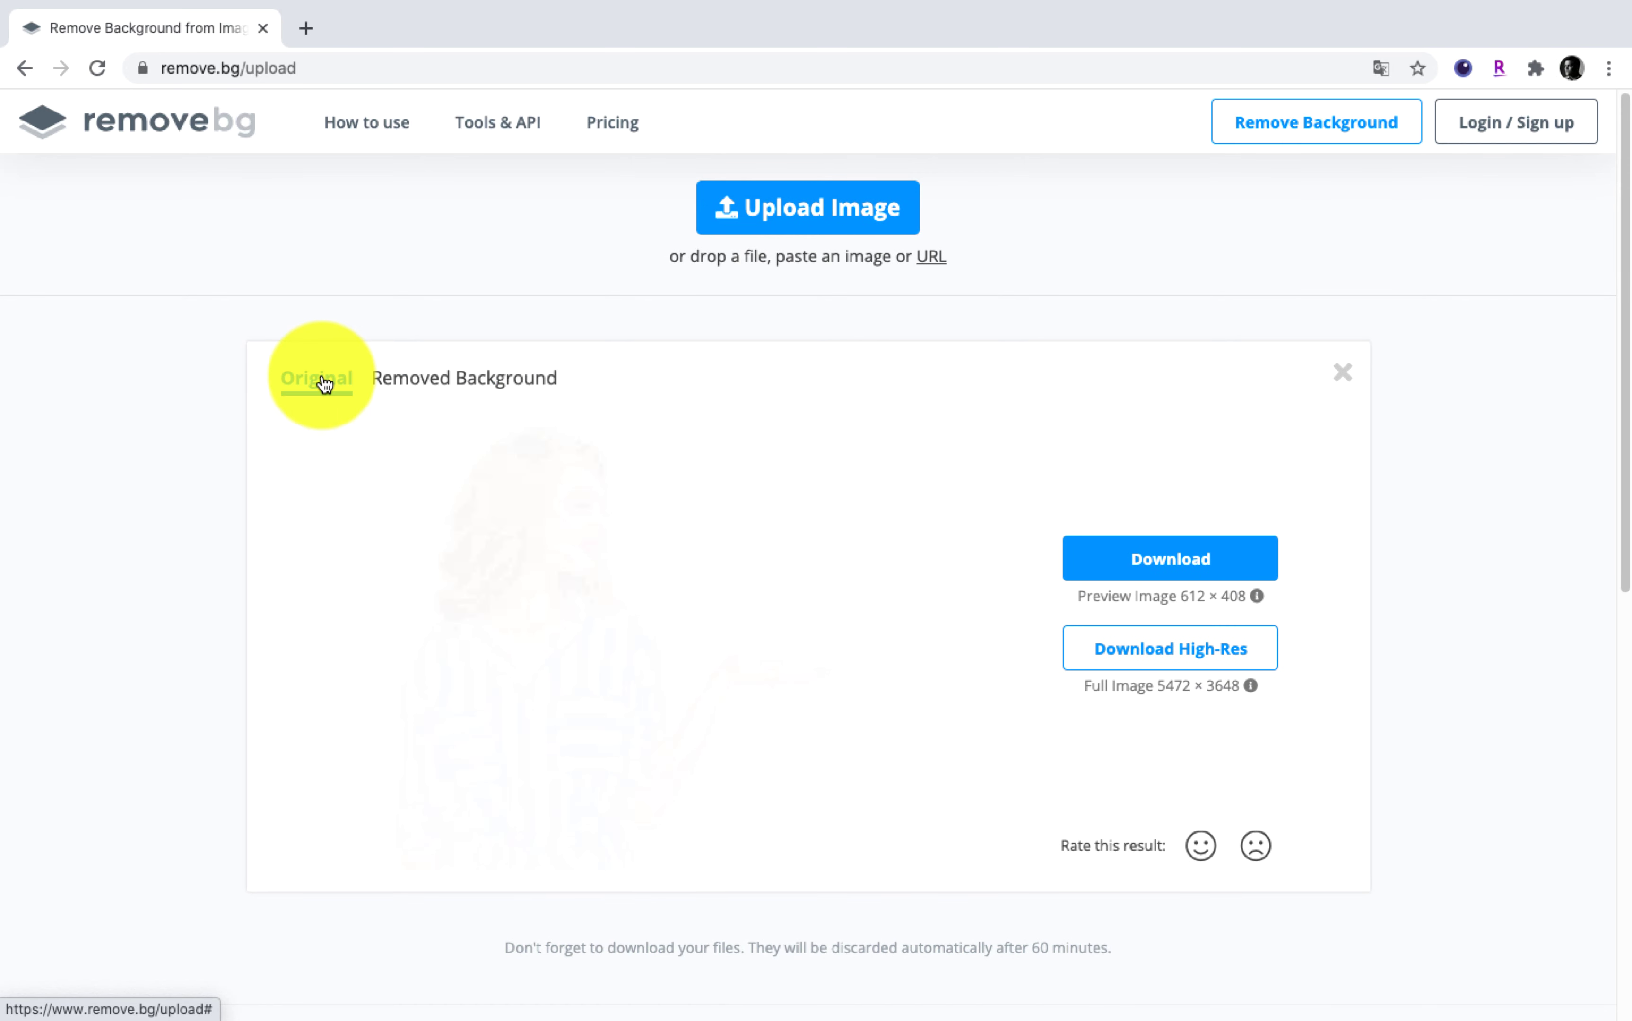
left_click(386, 383)
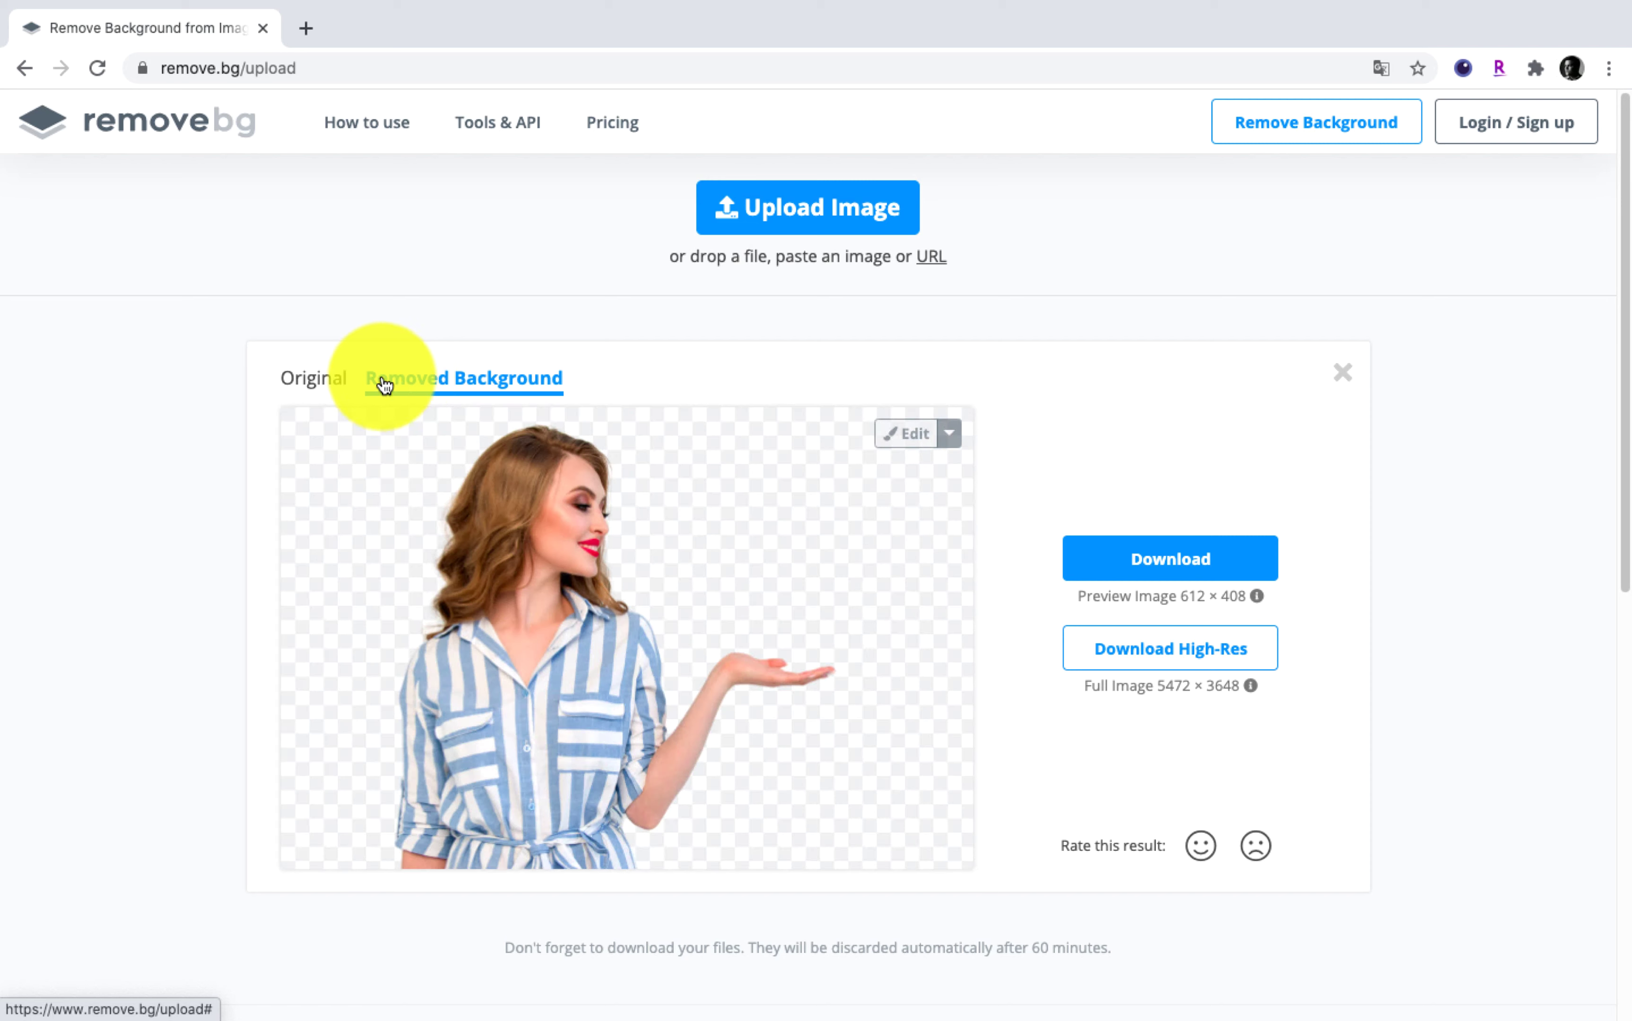
left_click(307, 382)
left_click(397, 379)
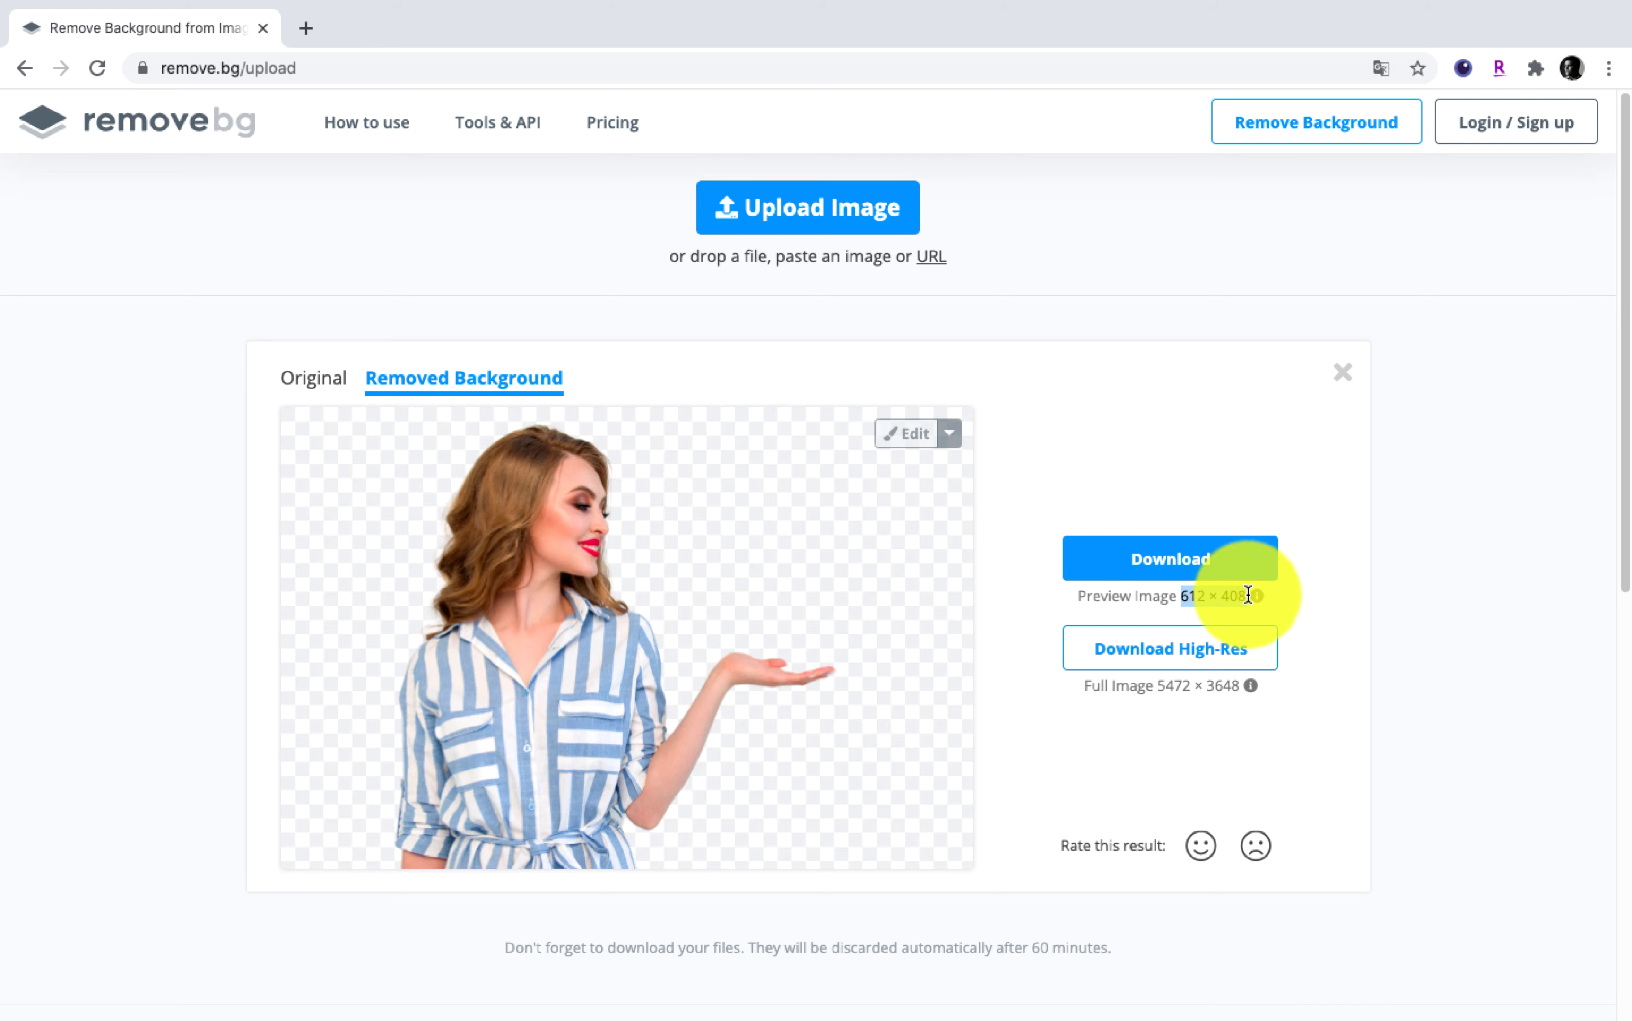
left_click(1214, 570)
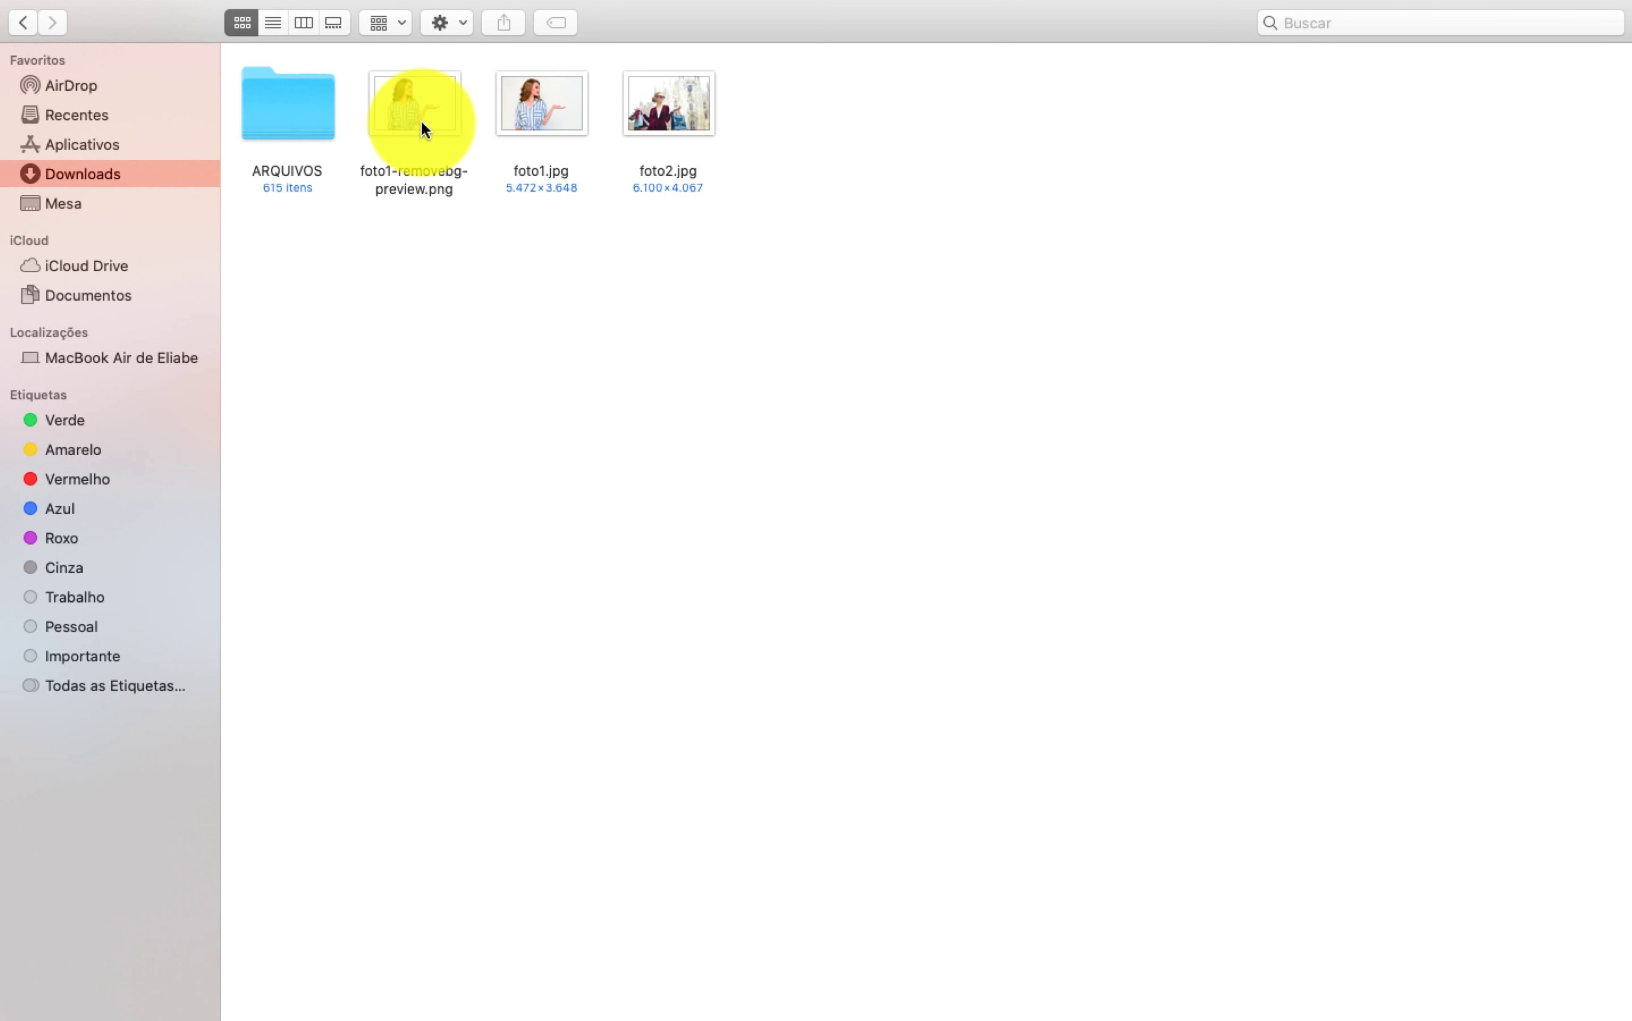
- Select foto1-removebg-preview.png in Finder's Downloads and check its context menu
left_click(421, 121)
right_click(421, 119)
left_click(403, 90)
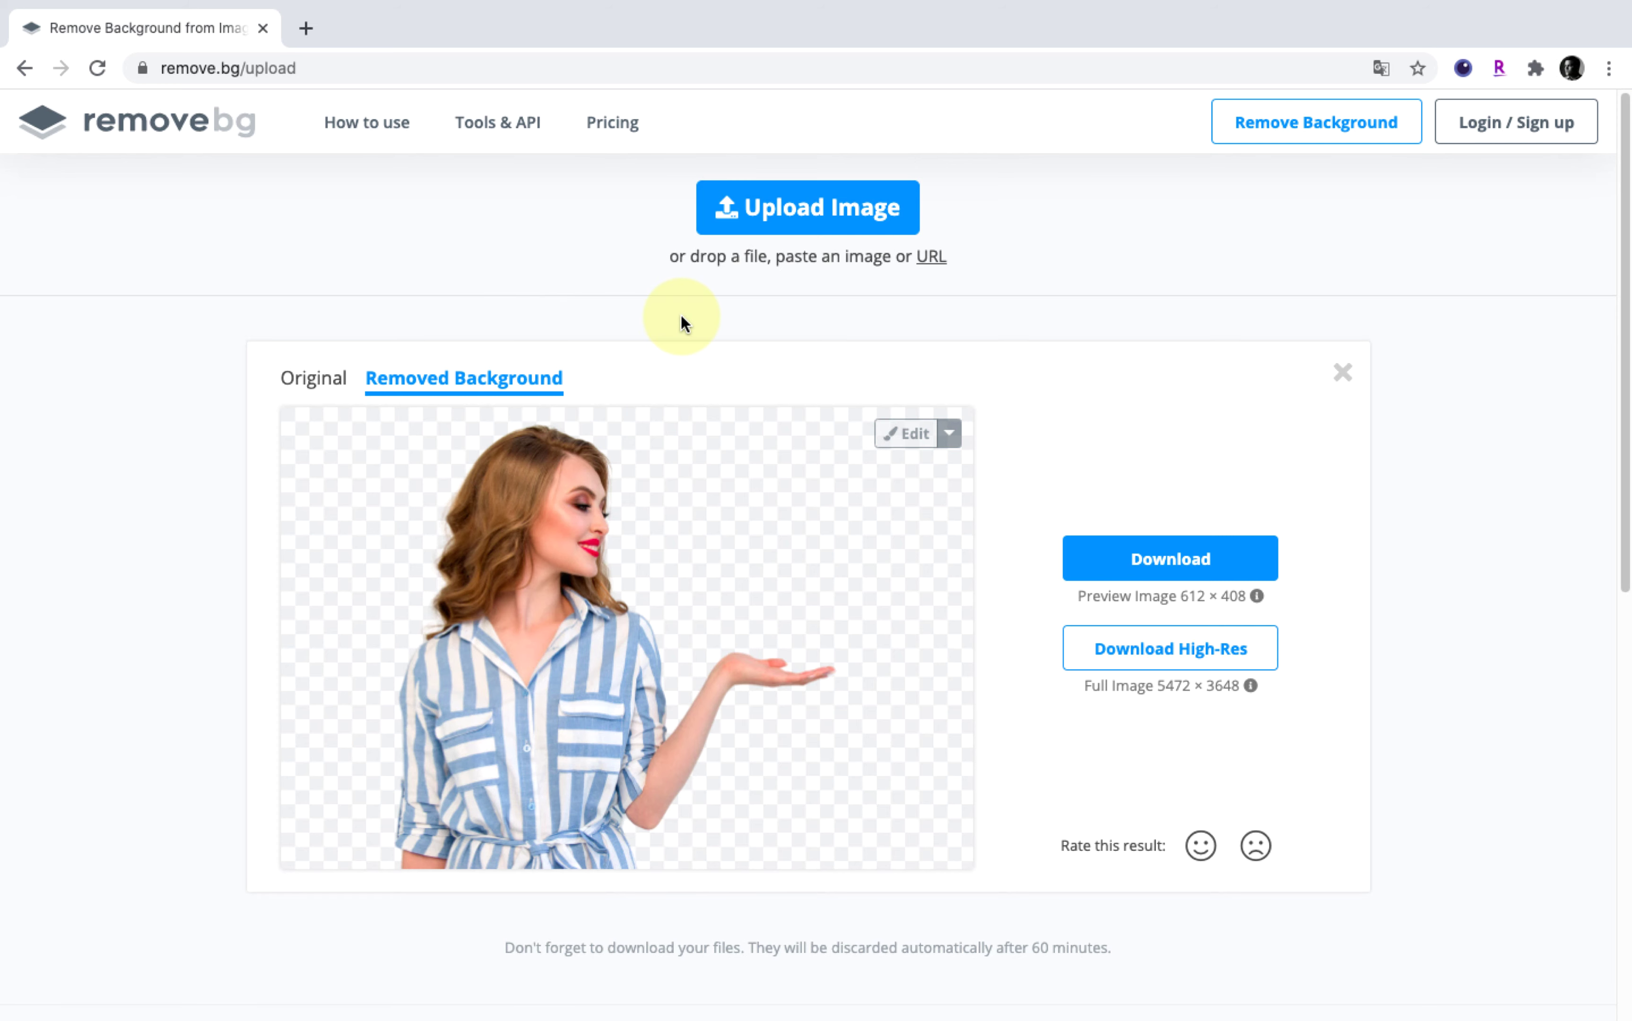
- Review the result page and request the full 5472 × 3648 cut-out costing 1 credit
scroll(743, 338, "down", 1)
scroll(798, 354, "down", 1)
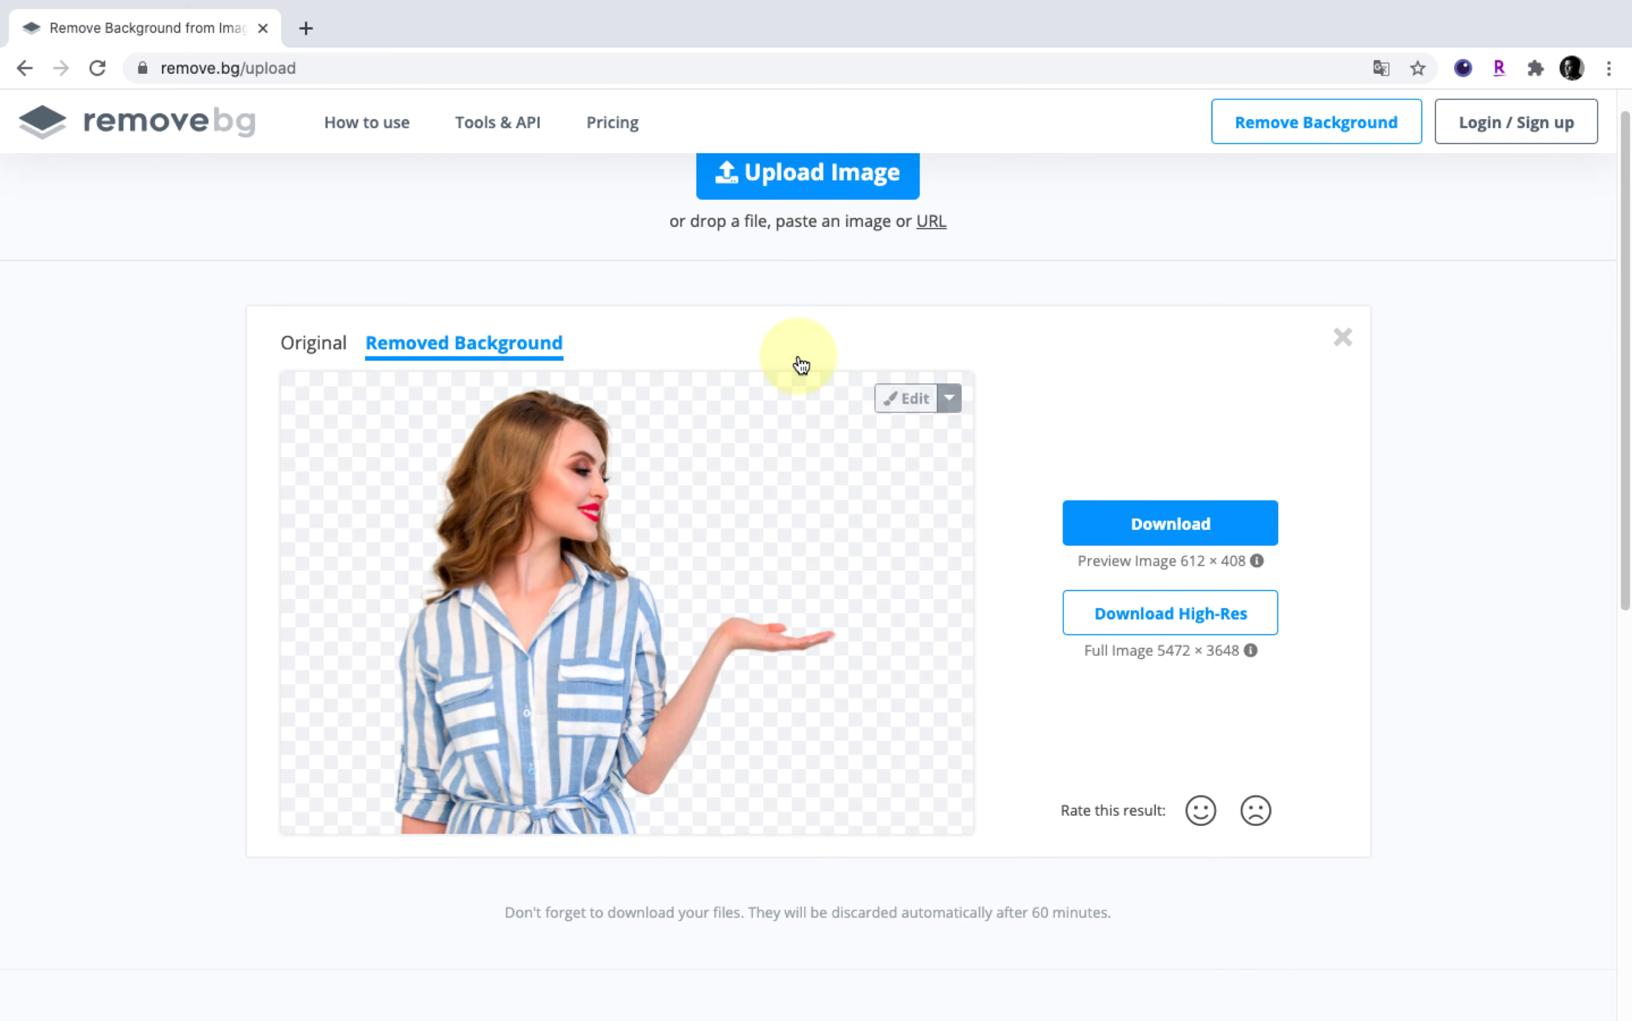
scroll(804, 361, "down", 4)
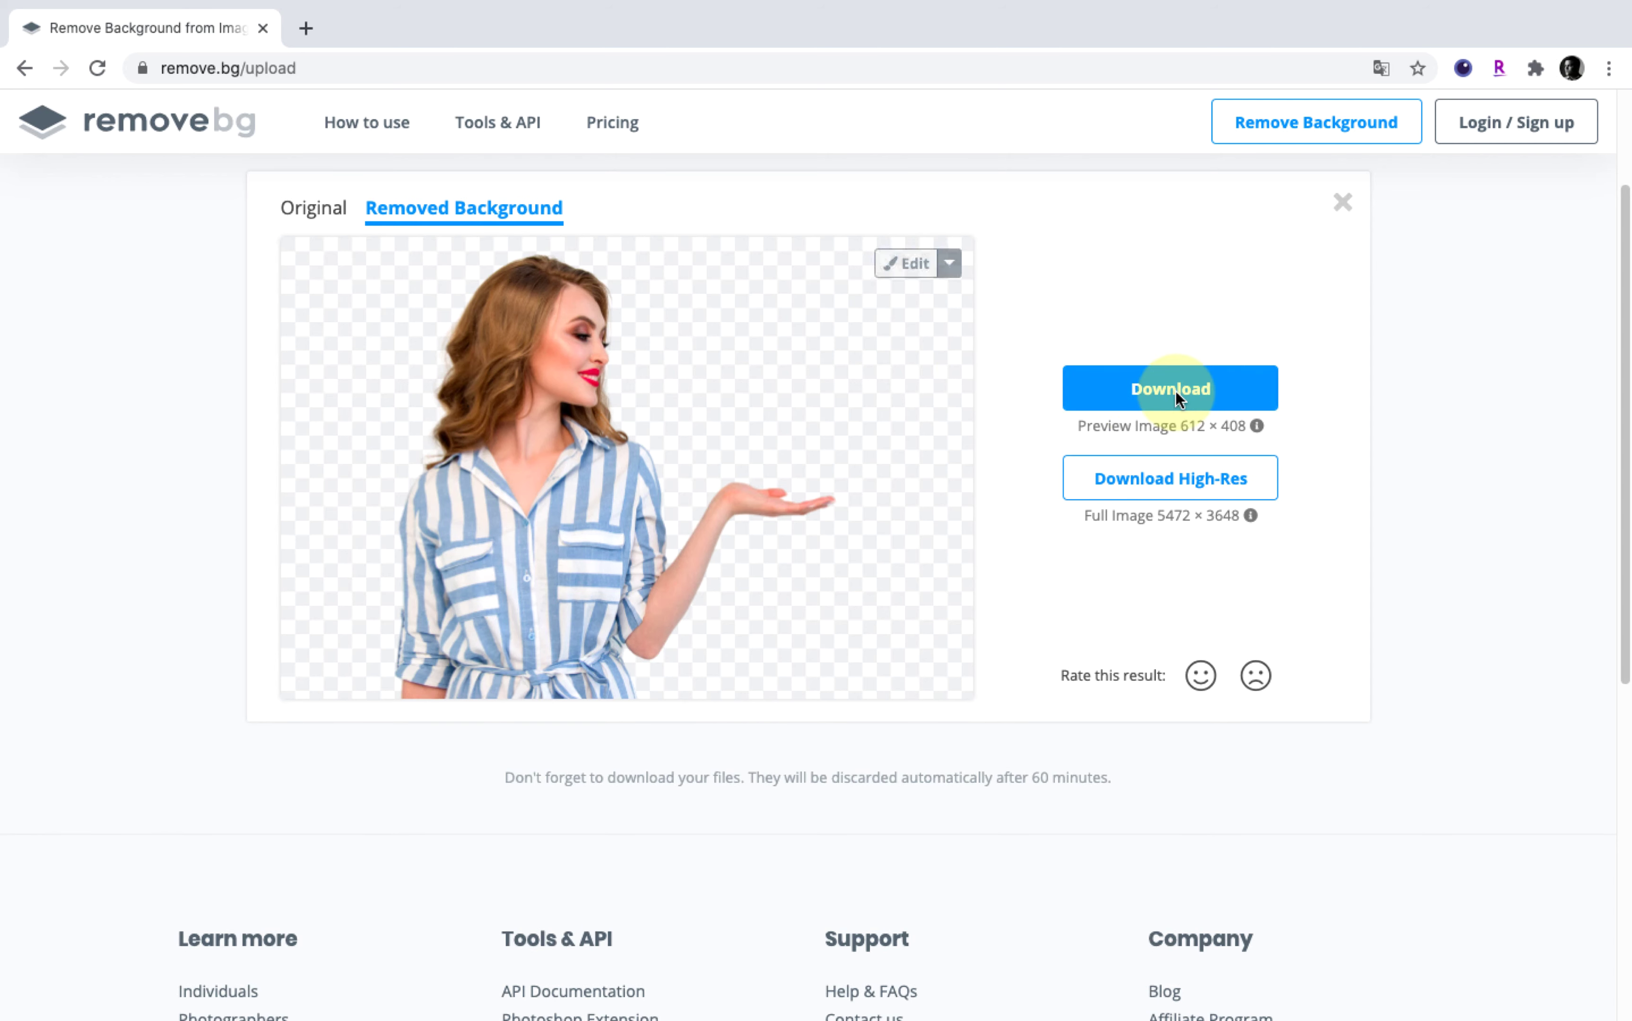
scroll(1176, 391, "up", 2)
scroll(1177, 392, "up", 3)
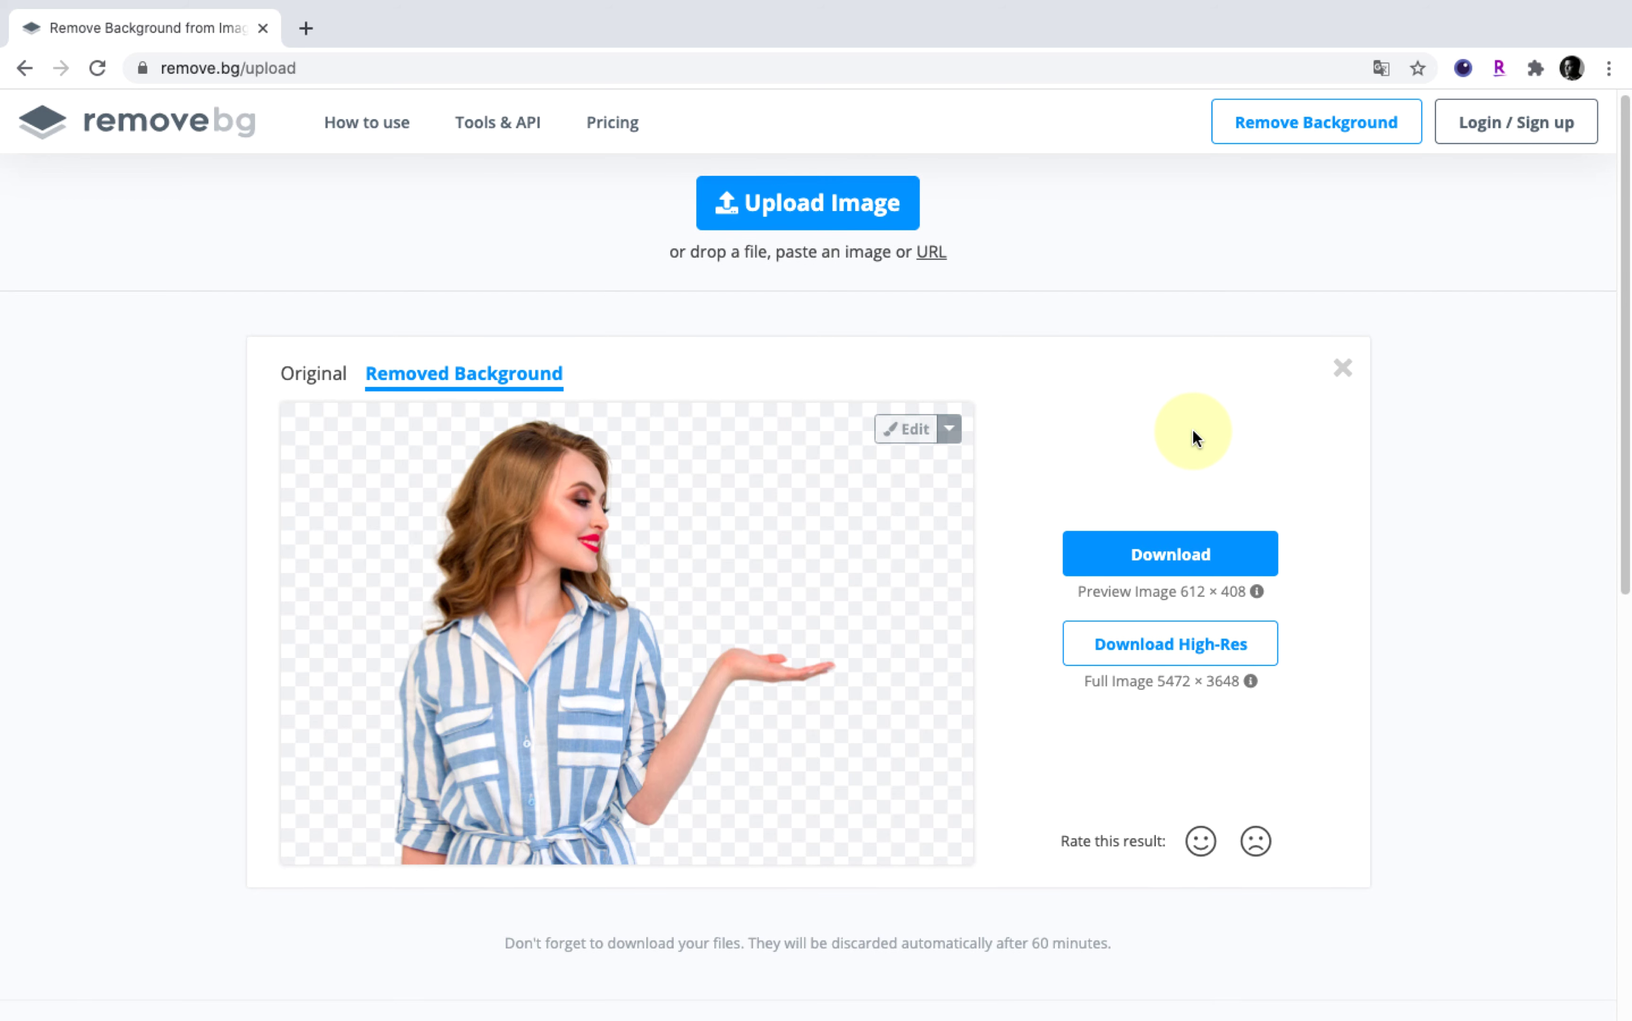
scroll(1193, 435, "down", 1)
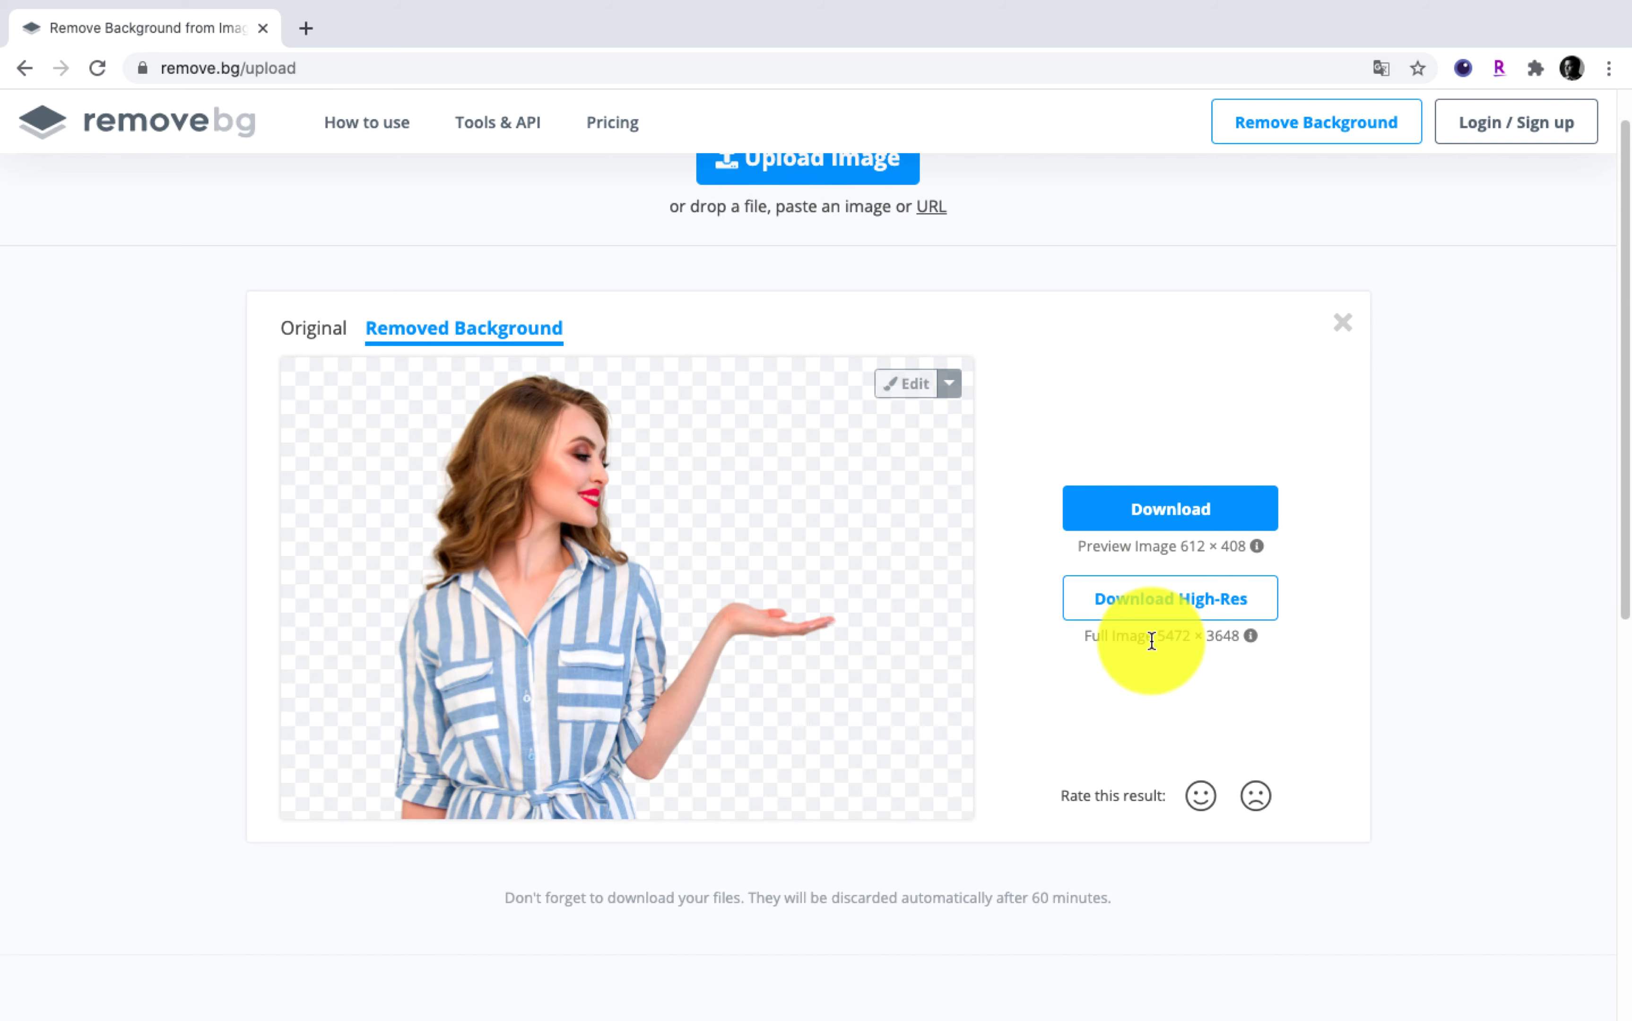
left_click_drag(1157, 638, 1238, 659)
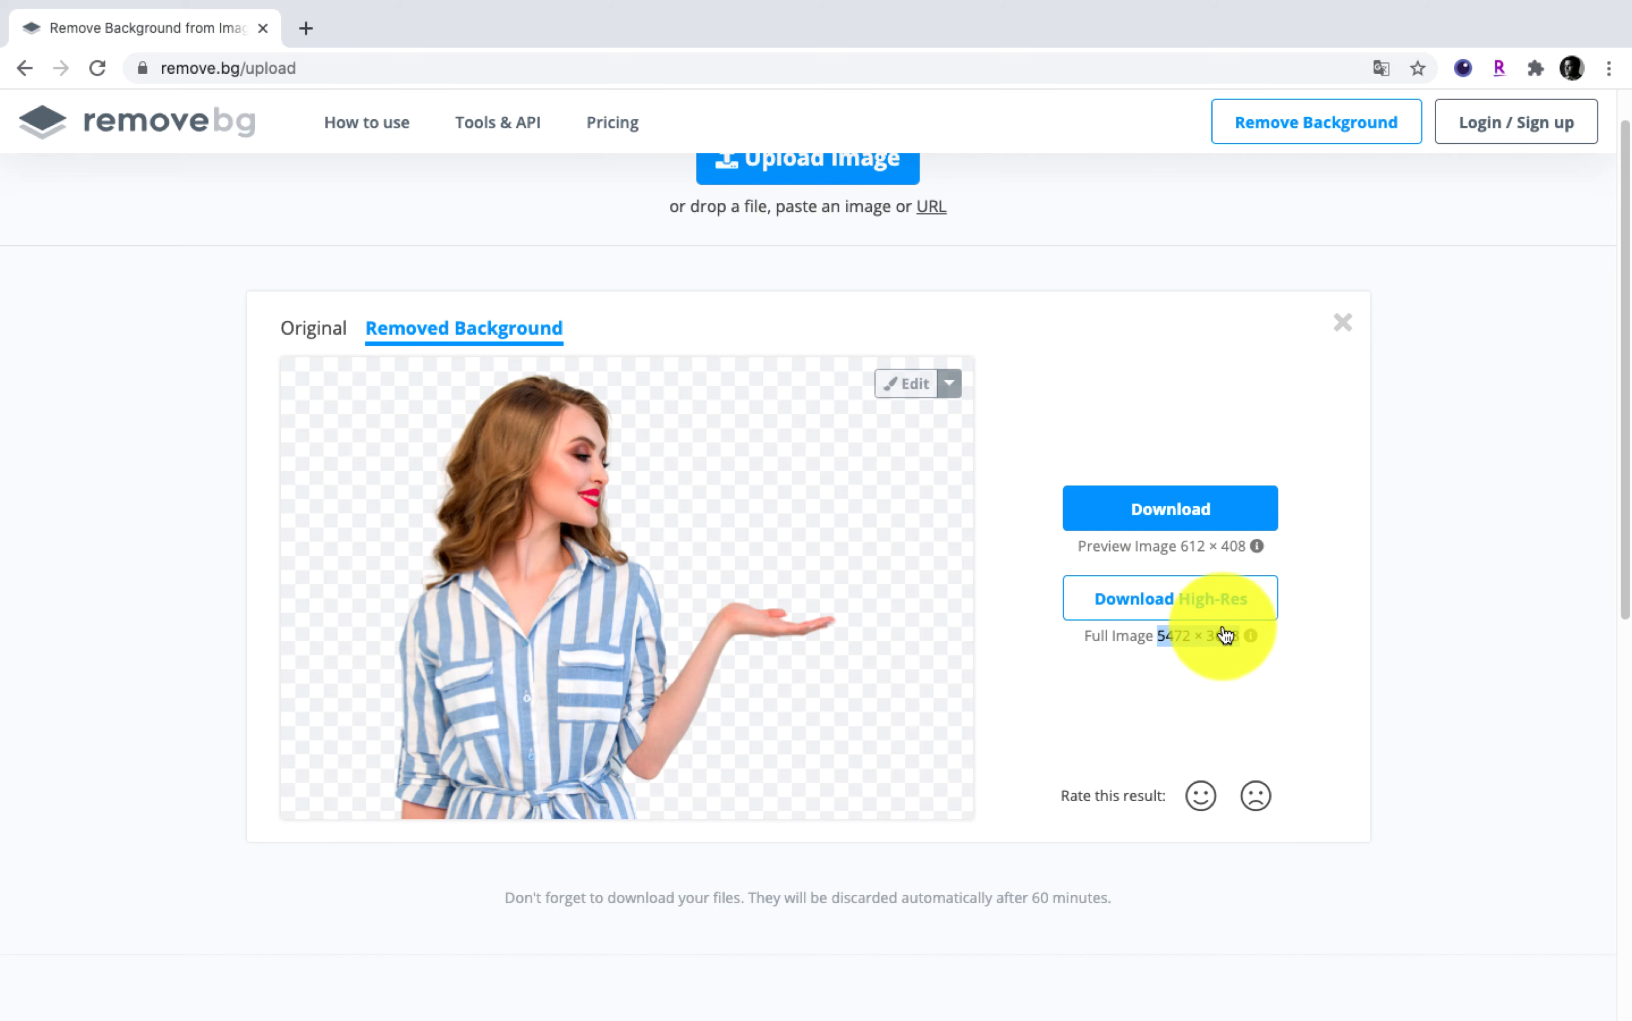
left_click(1211, 600)
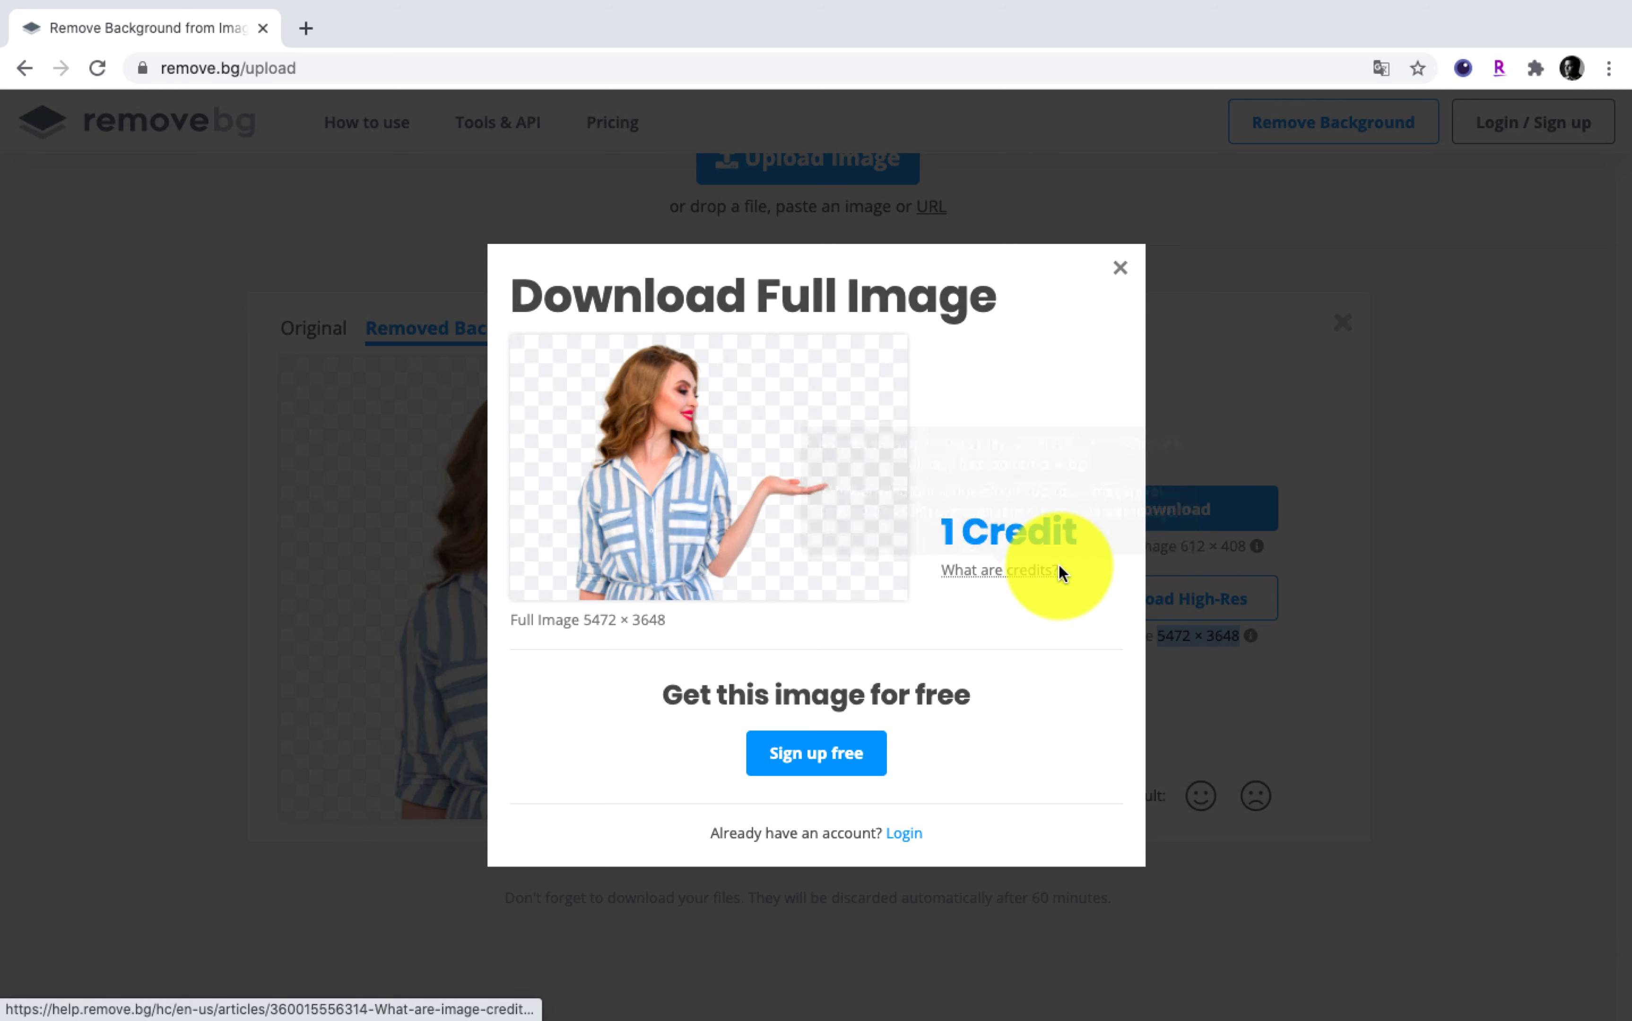
- Start the free sign-up and read the free image and 25-megapixel offer
left_click(793, 752)
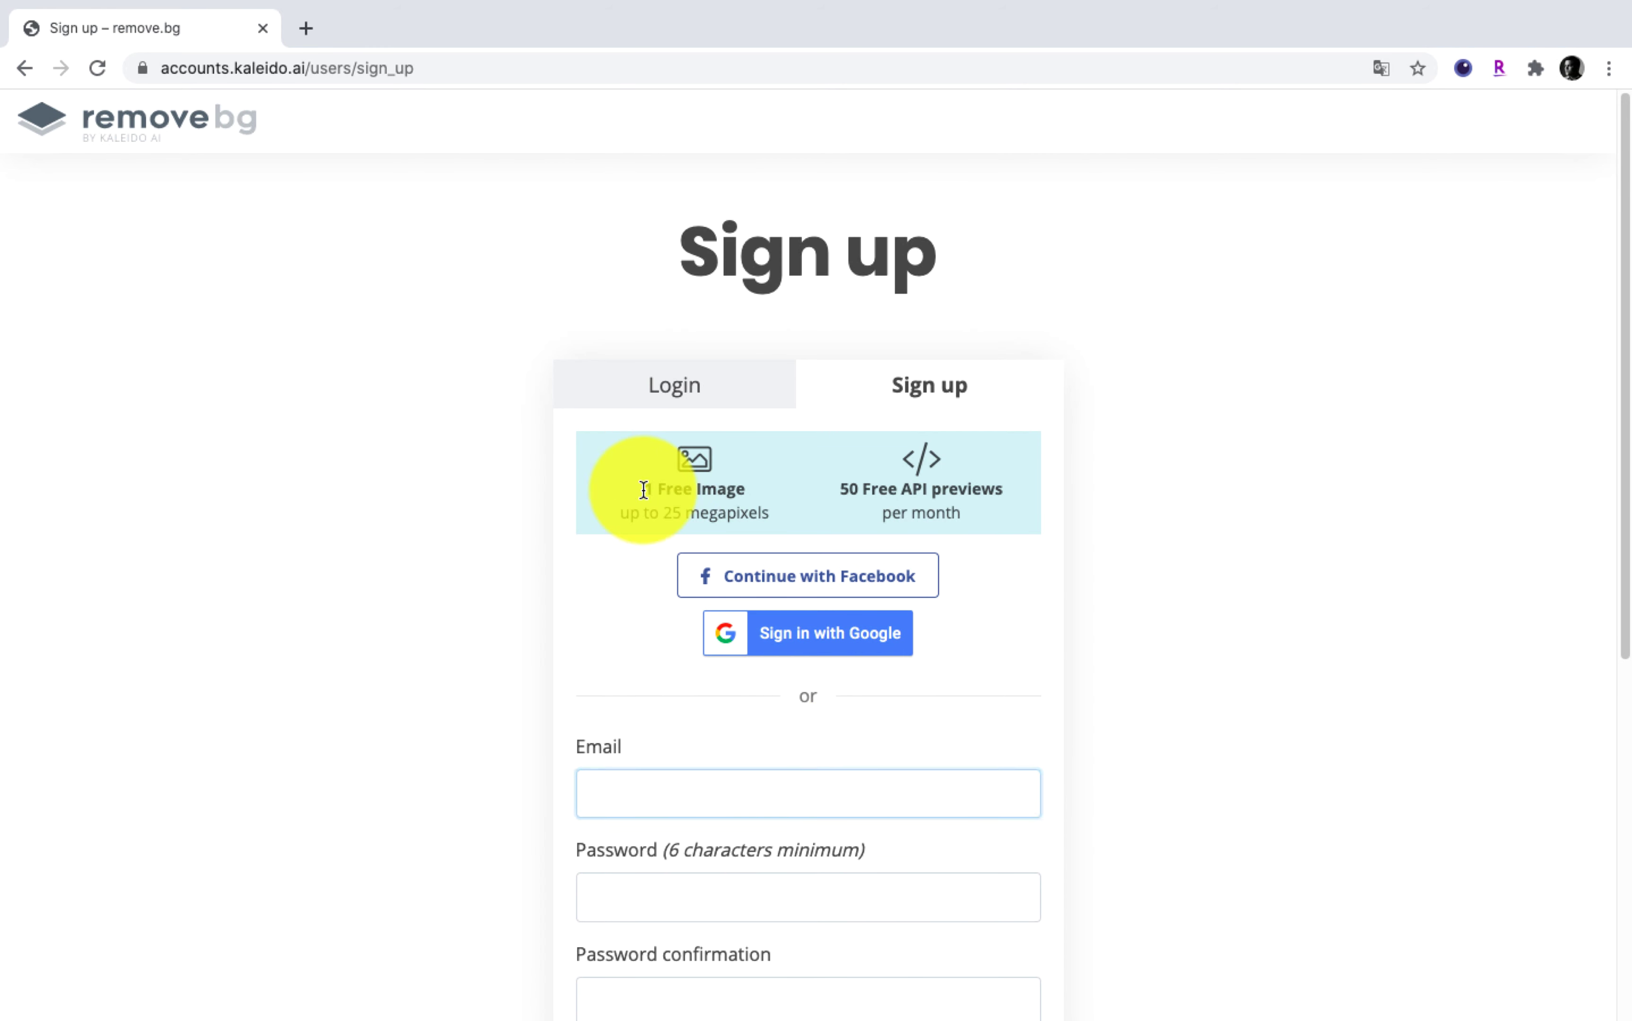
left_click_drag(642, 488, 736, 490)
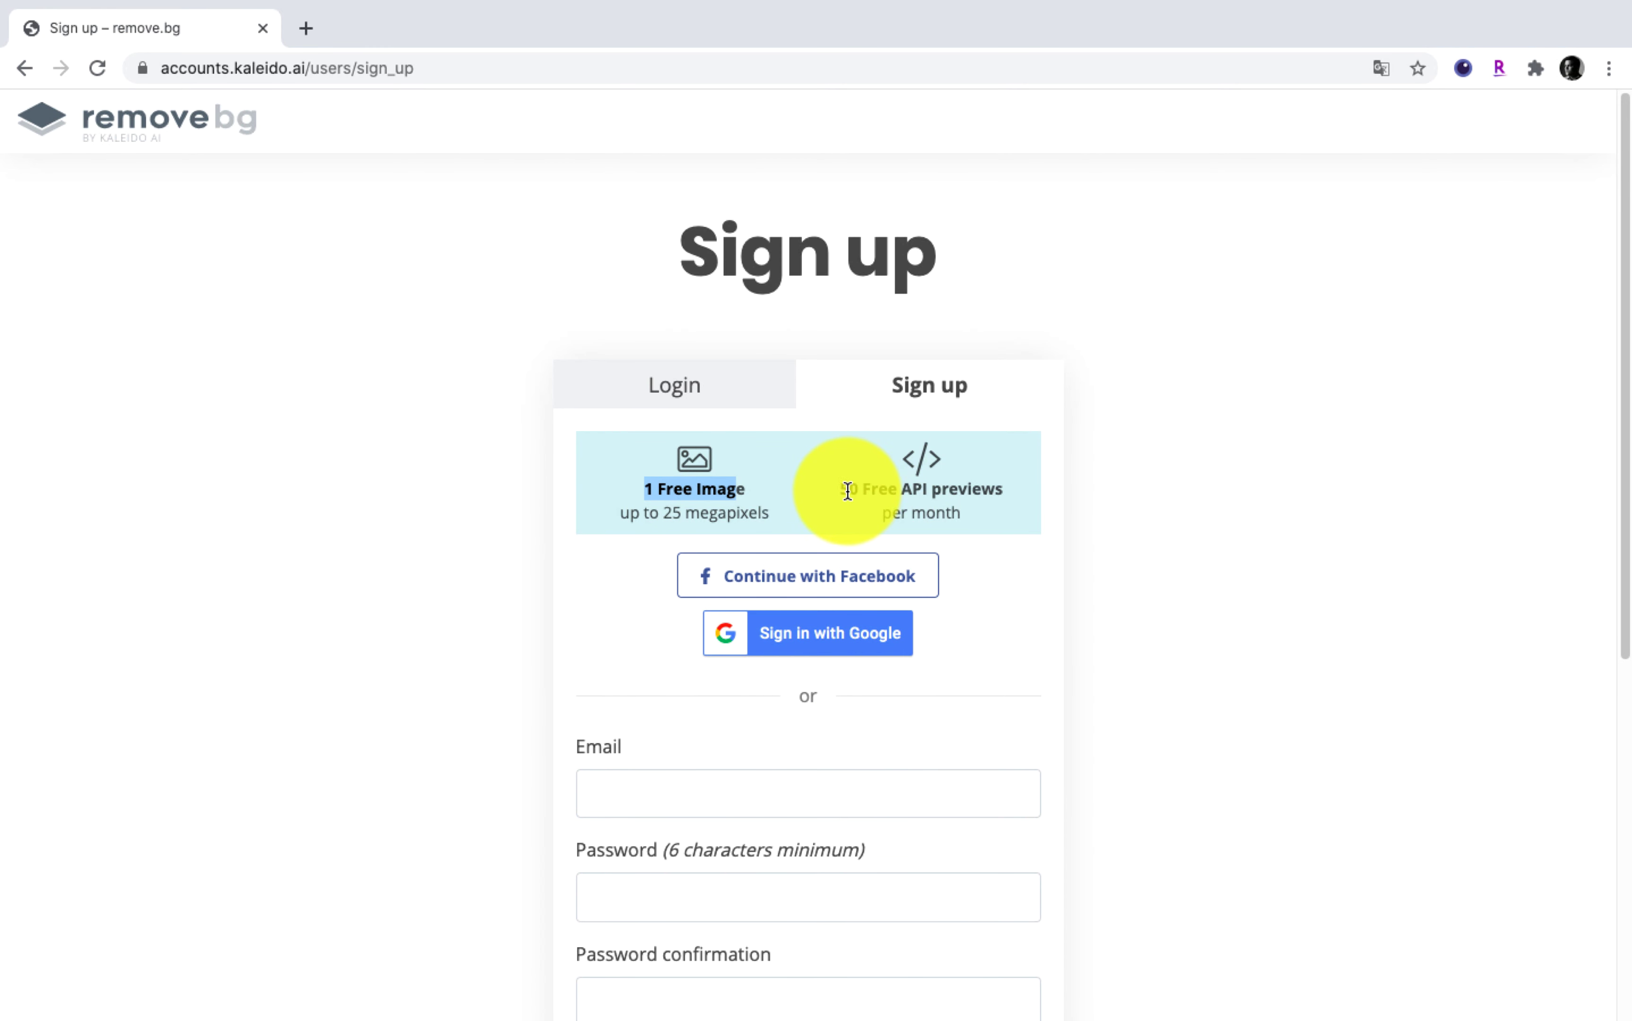
left_click_drag(768, 513, 626, 516)
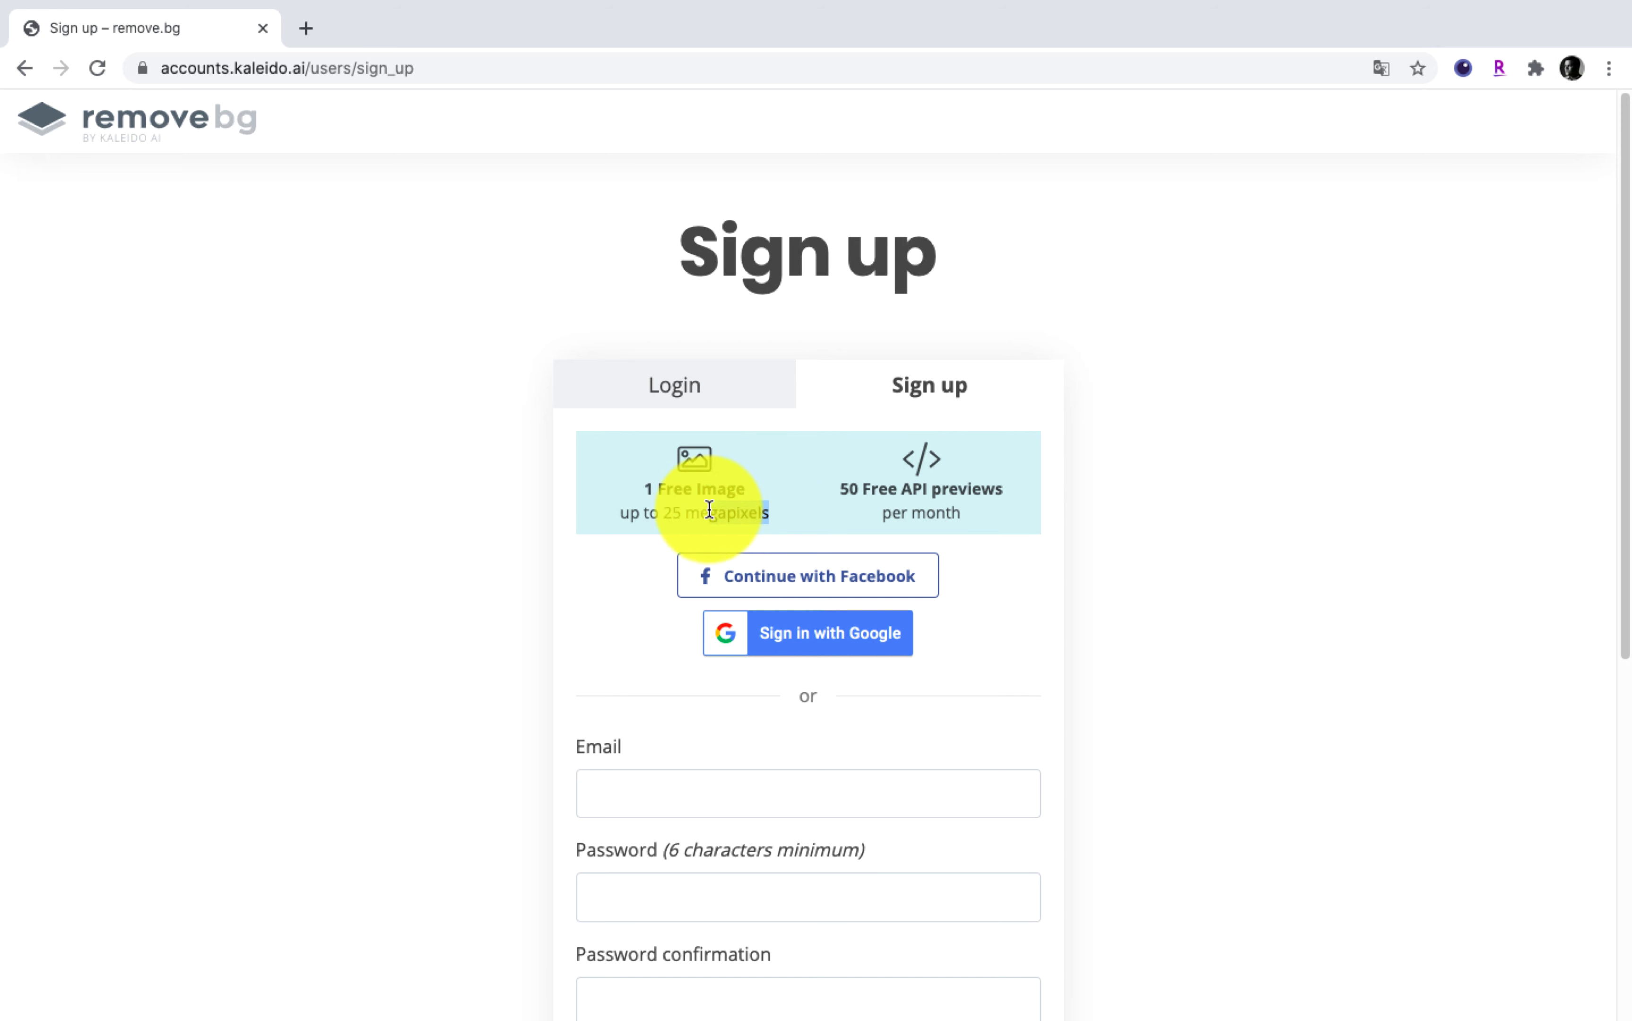
left_click(628, 515)
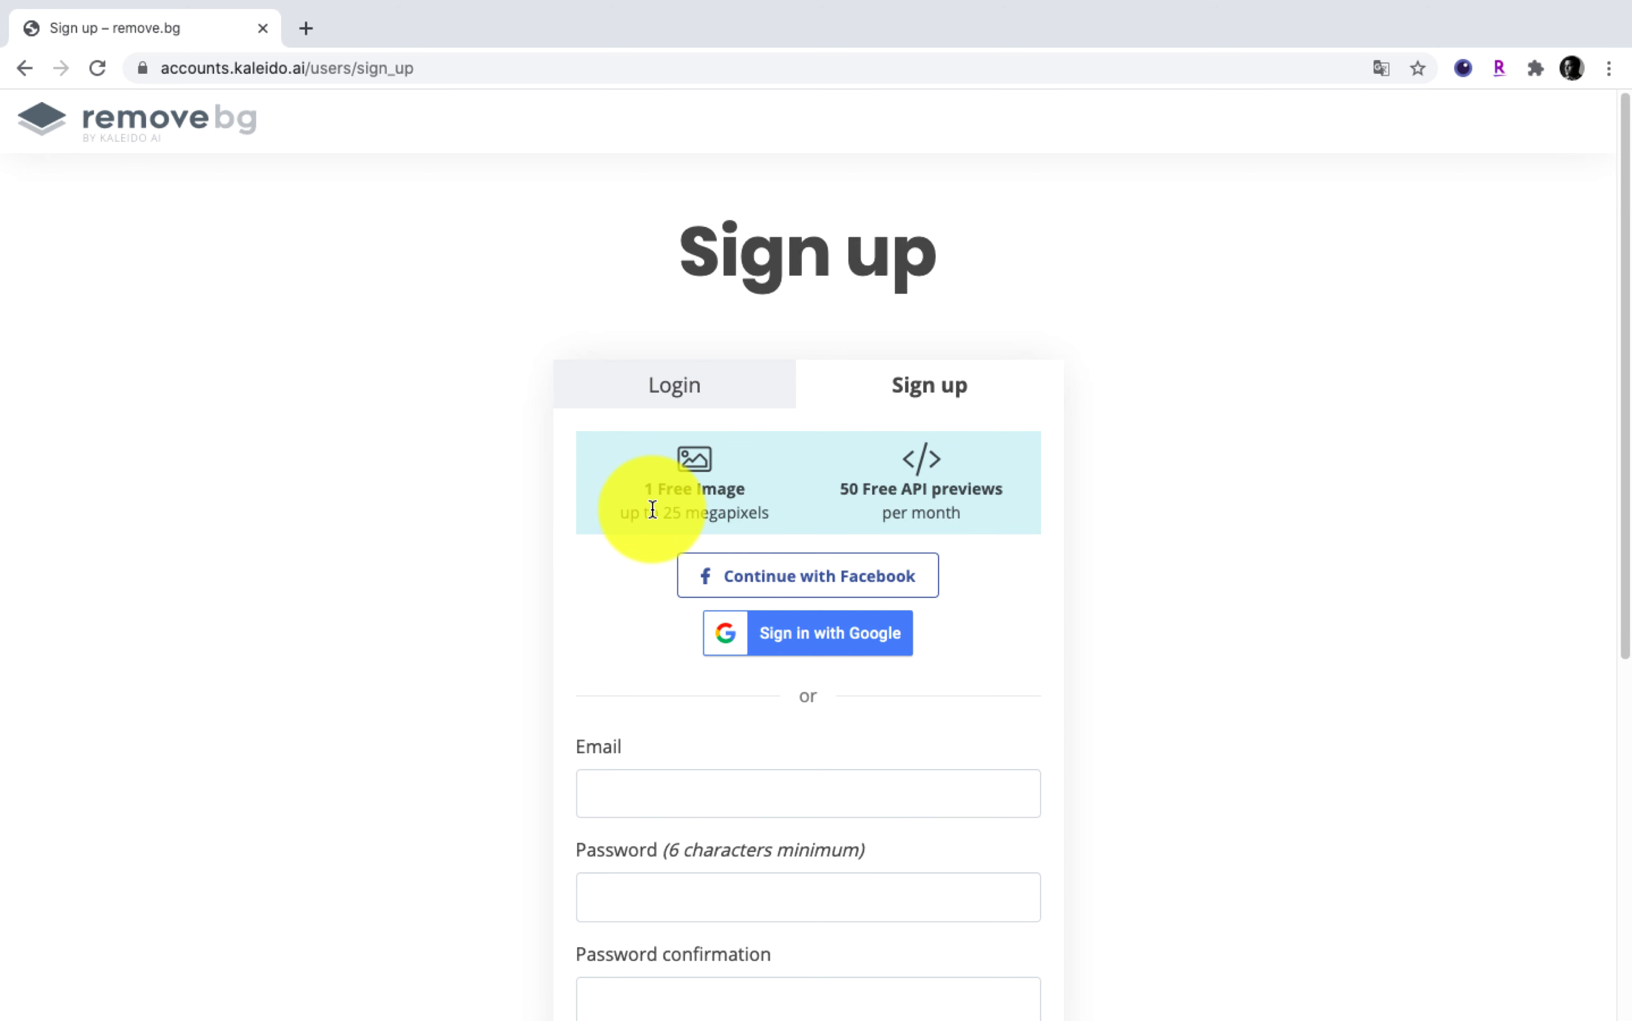
scroll(652, 520, "down", 5)
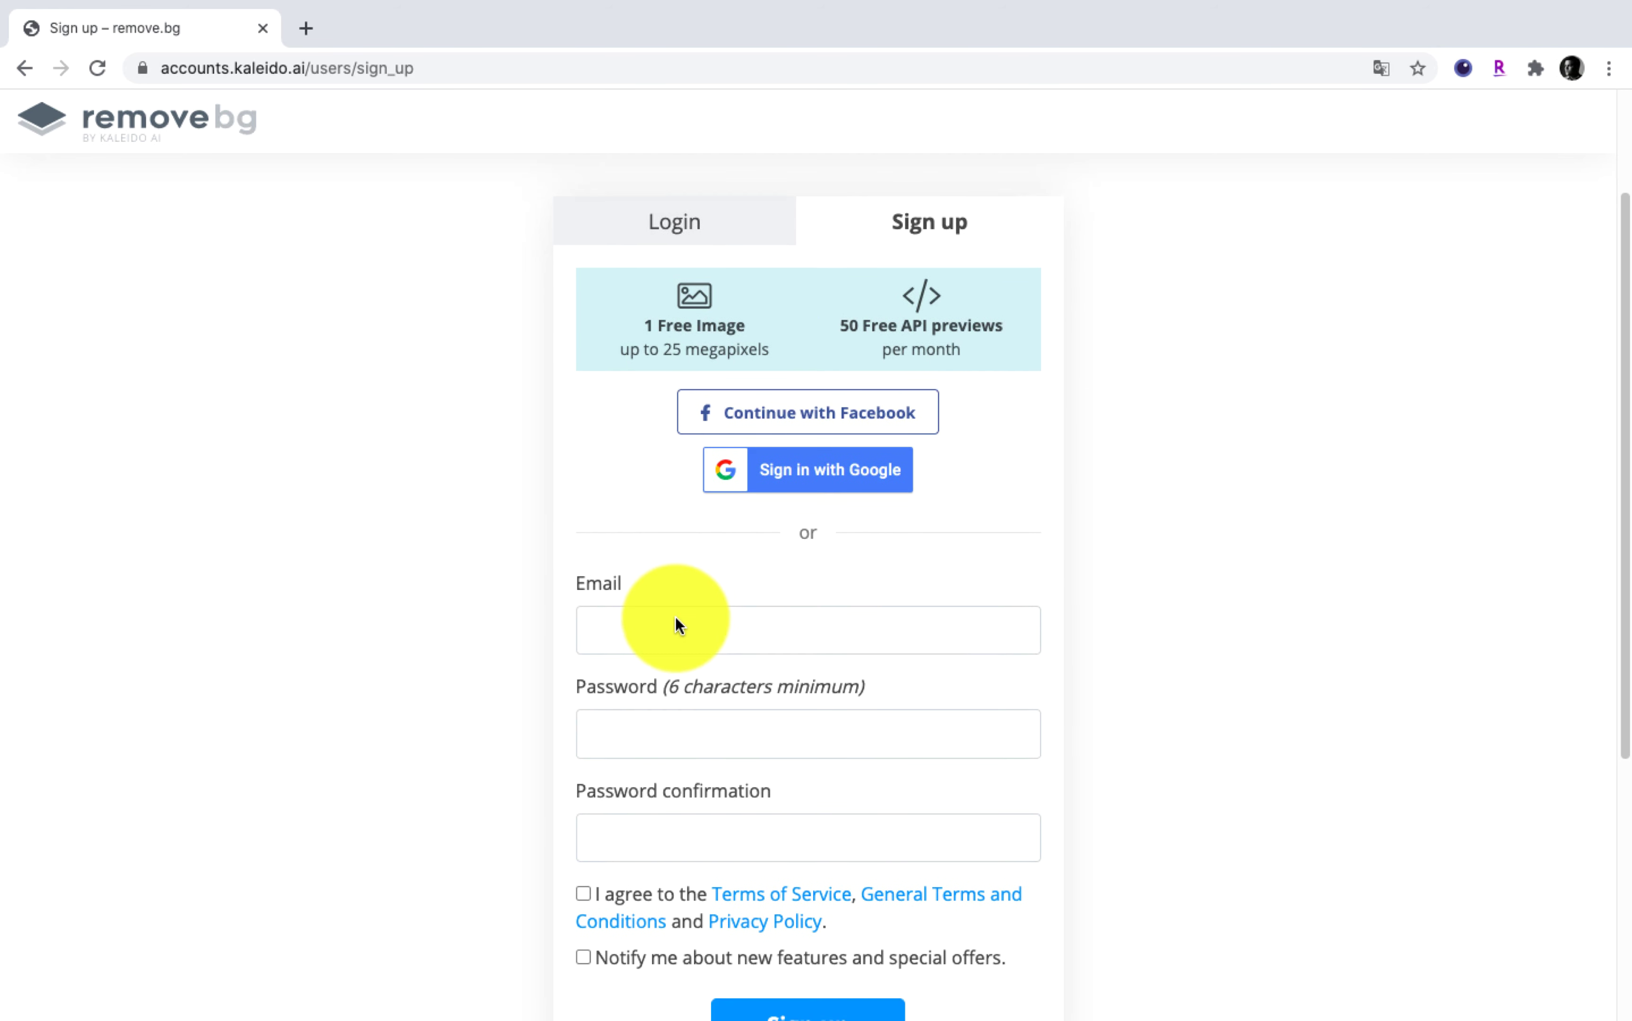
- Register with an e-mail and password, accept the terms, and activate the account from Gmail
left_click(678, 624)
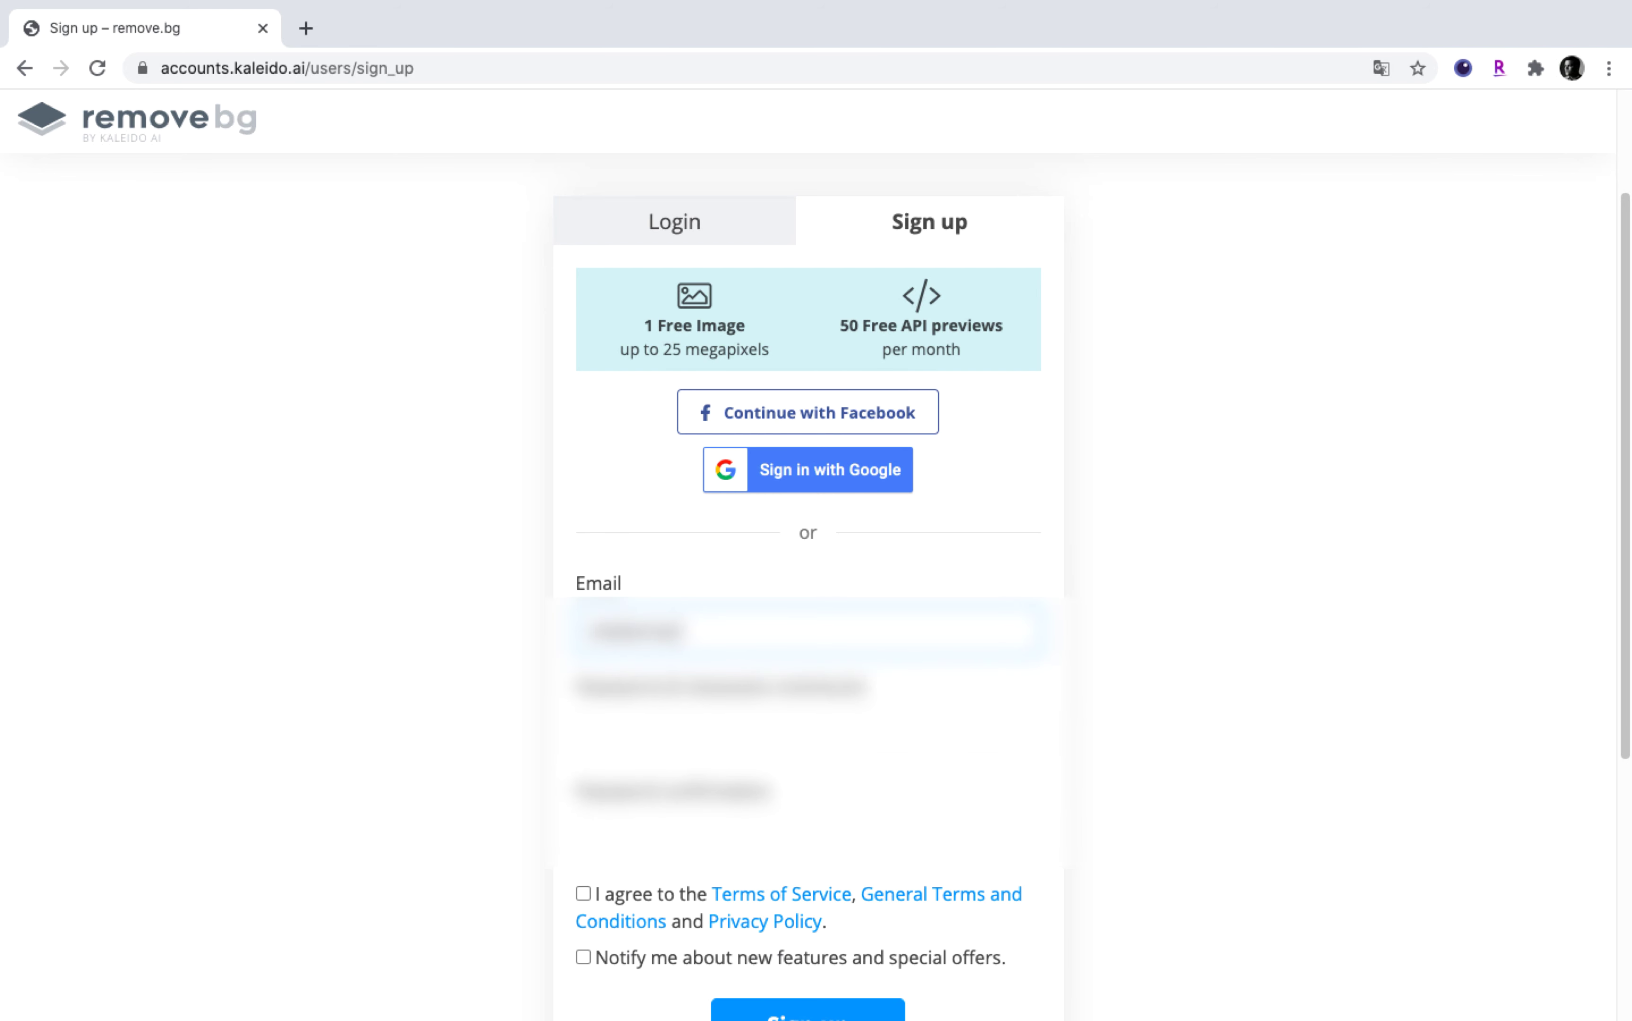
type("@gmail.com")
key("BackSpace")
key("BackSpace")
key("BackSpace")
type("@gmail.com")
key("Tab")
type("password")
key("Tab")
type("password")
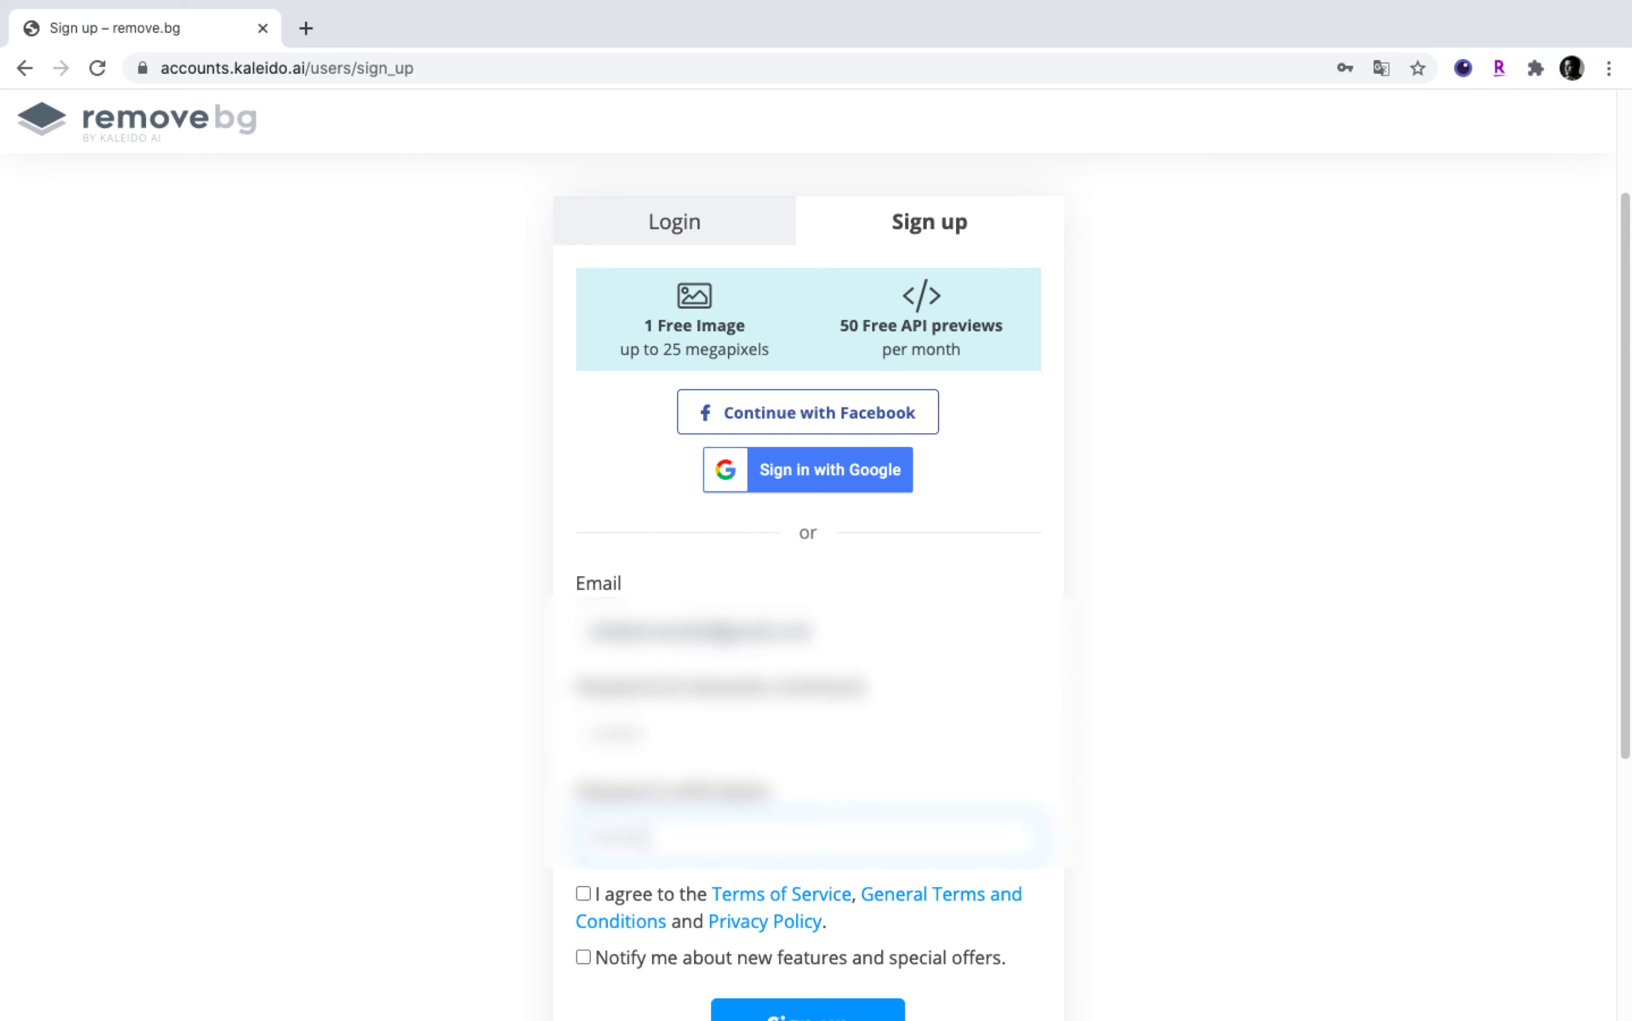
left_click(583, 894)
left_click(811, 1013)
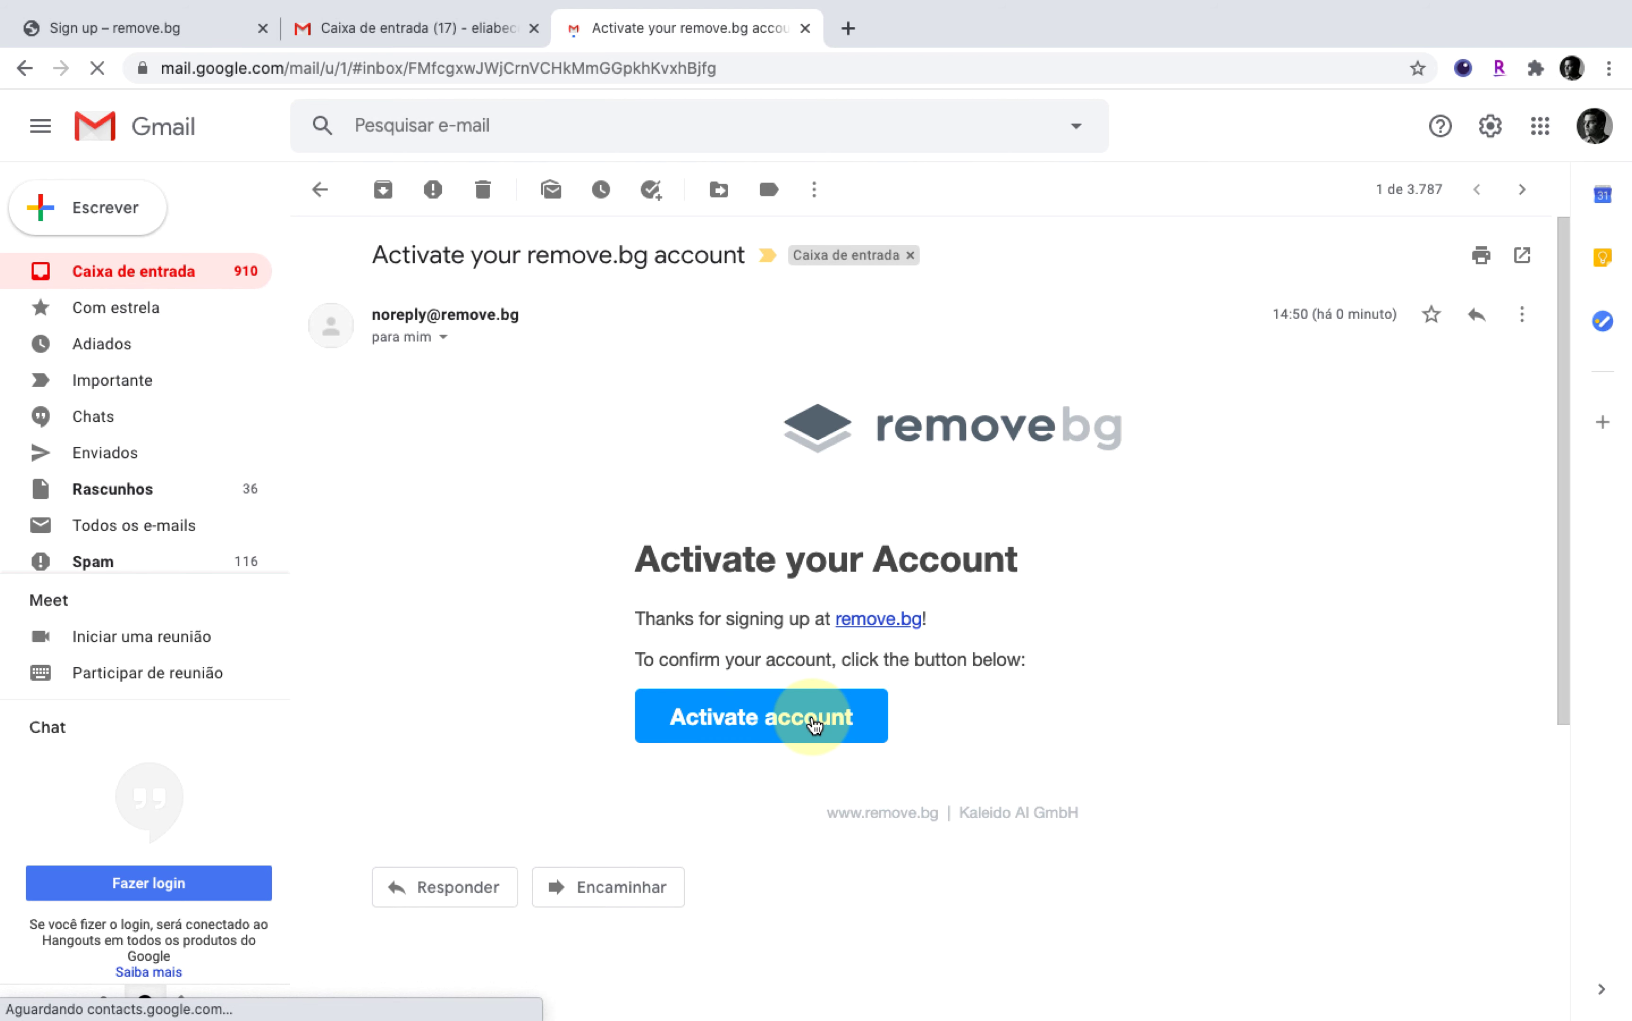
left_click(764, 721)
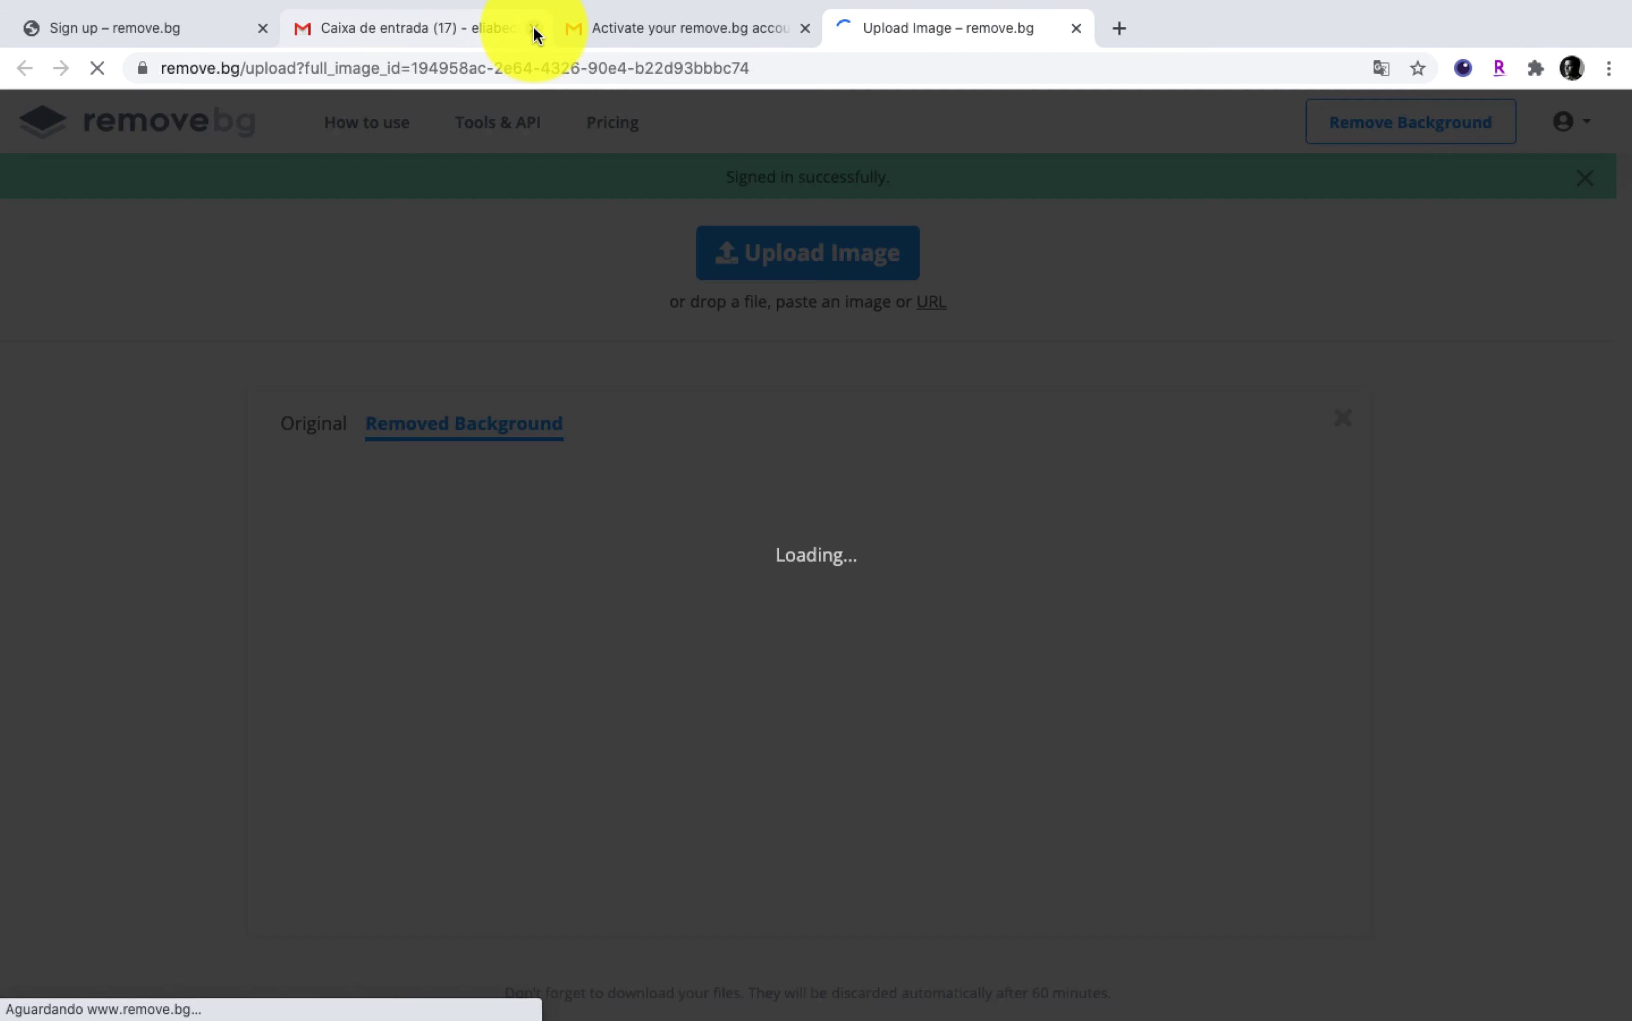
- Close the Gmail tabs and go from the full-image download offer to the credits pricing page
left_click(534, 29)
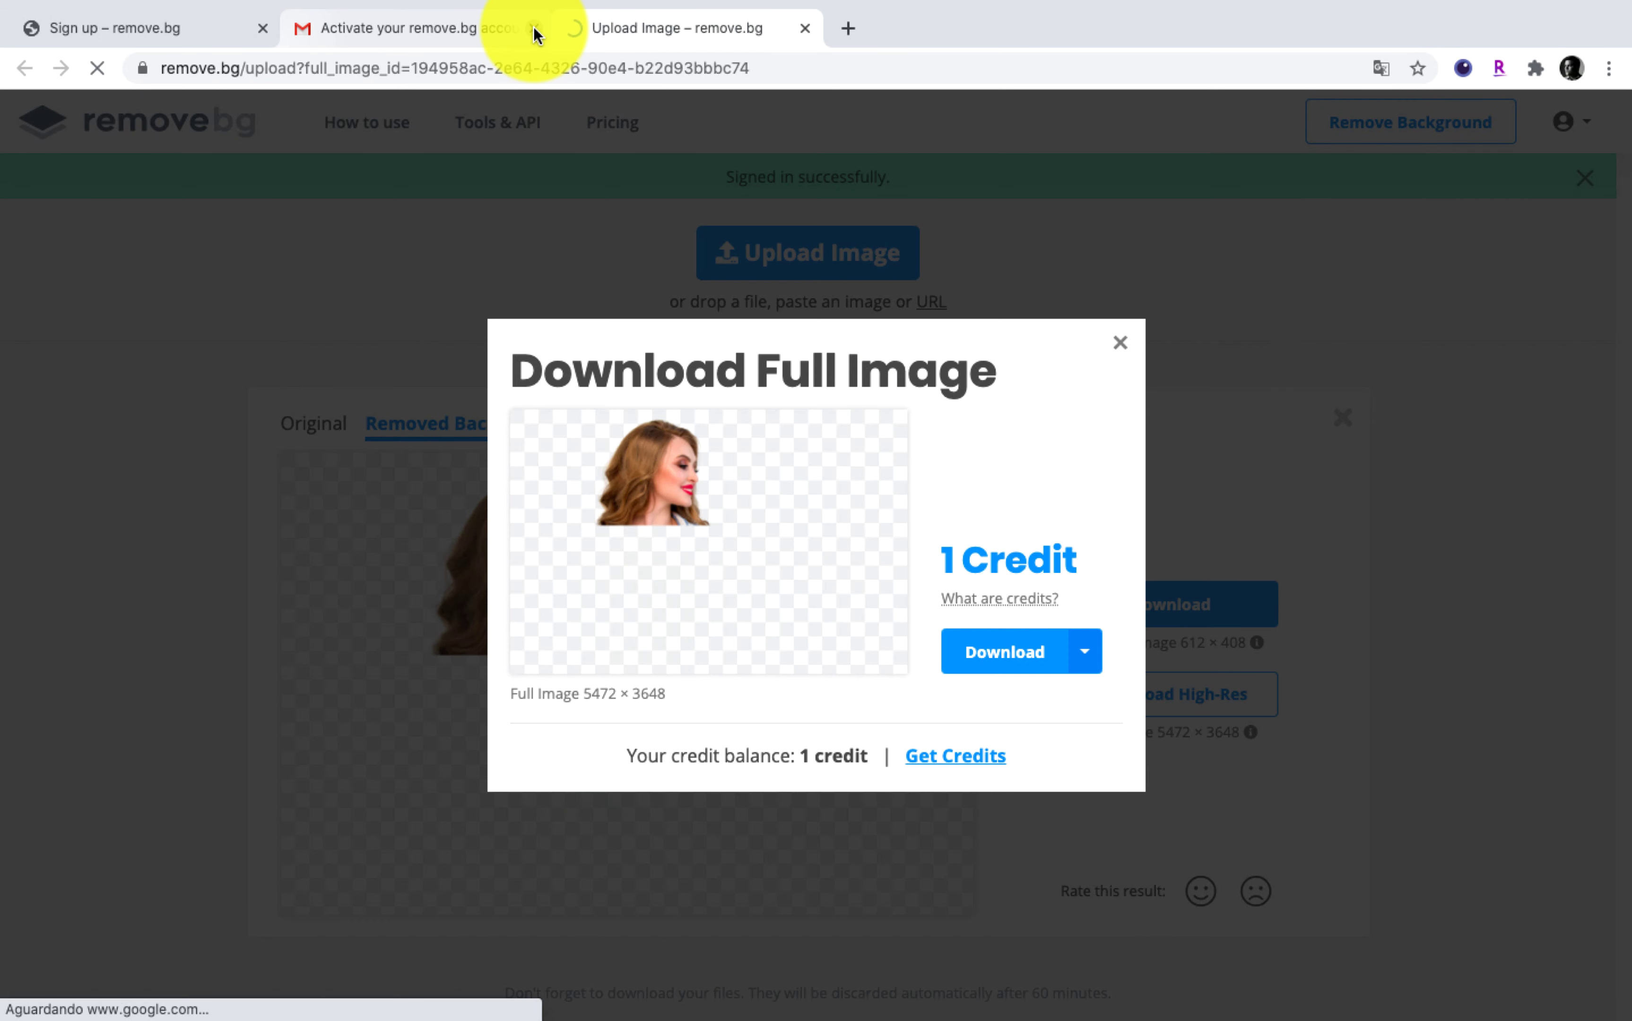
left_click(533, 29)
left_click(1086, 655)
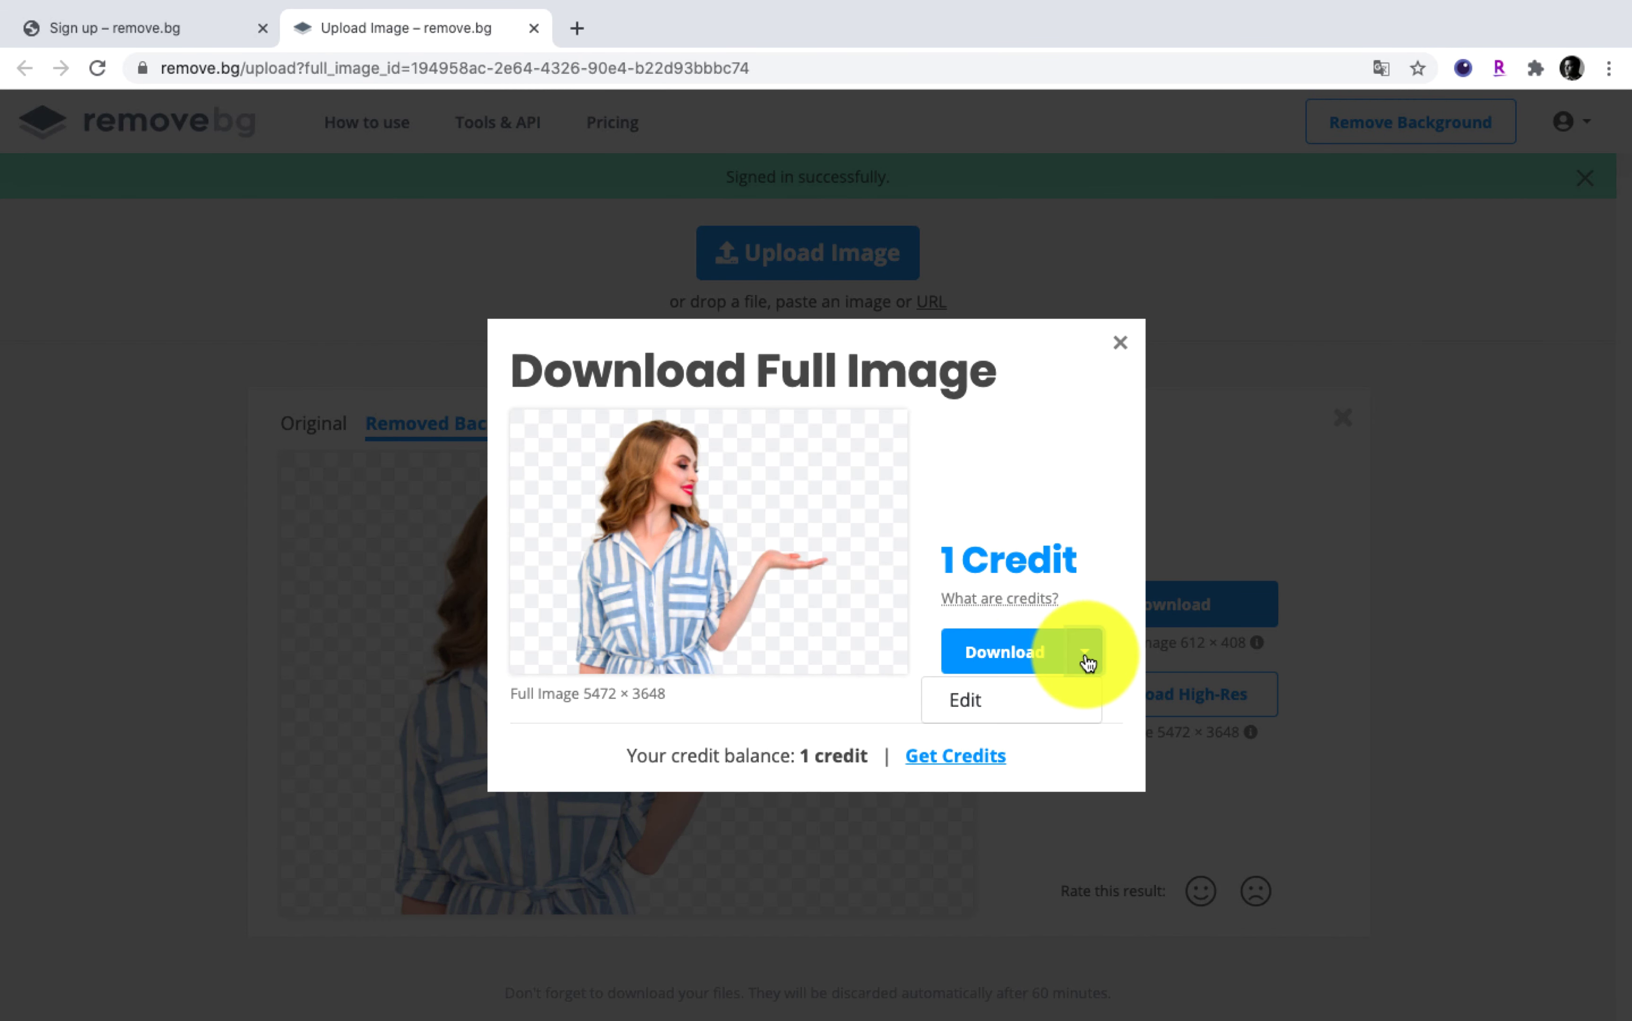
left_click(1110, 590)
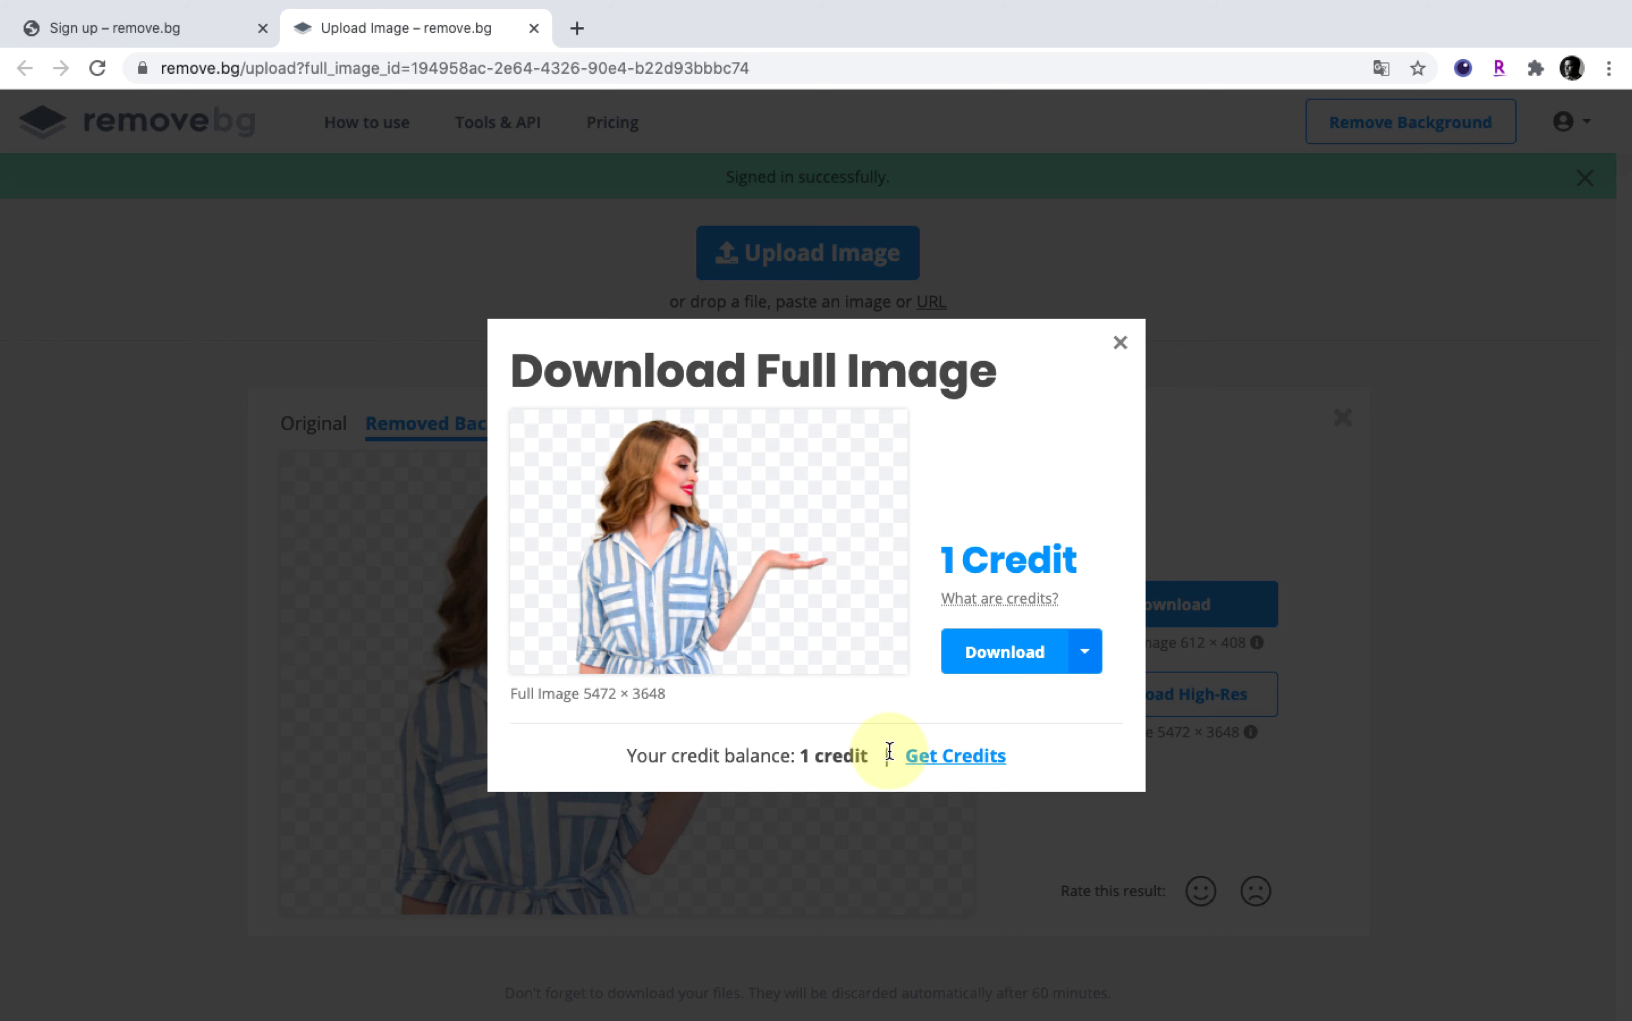
left_click(959, 758)
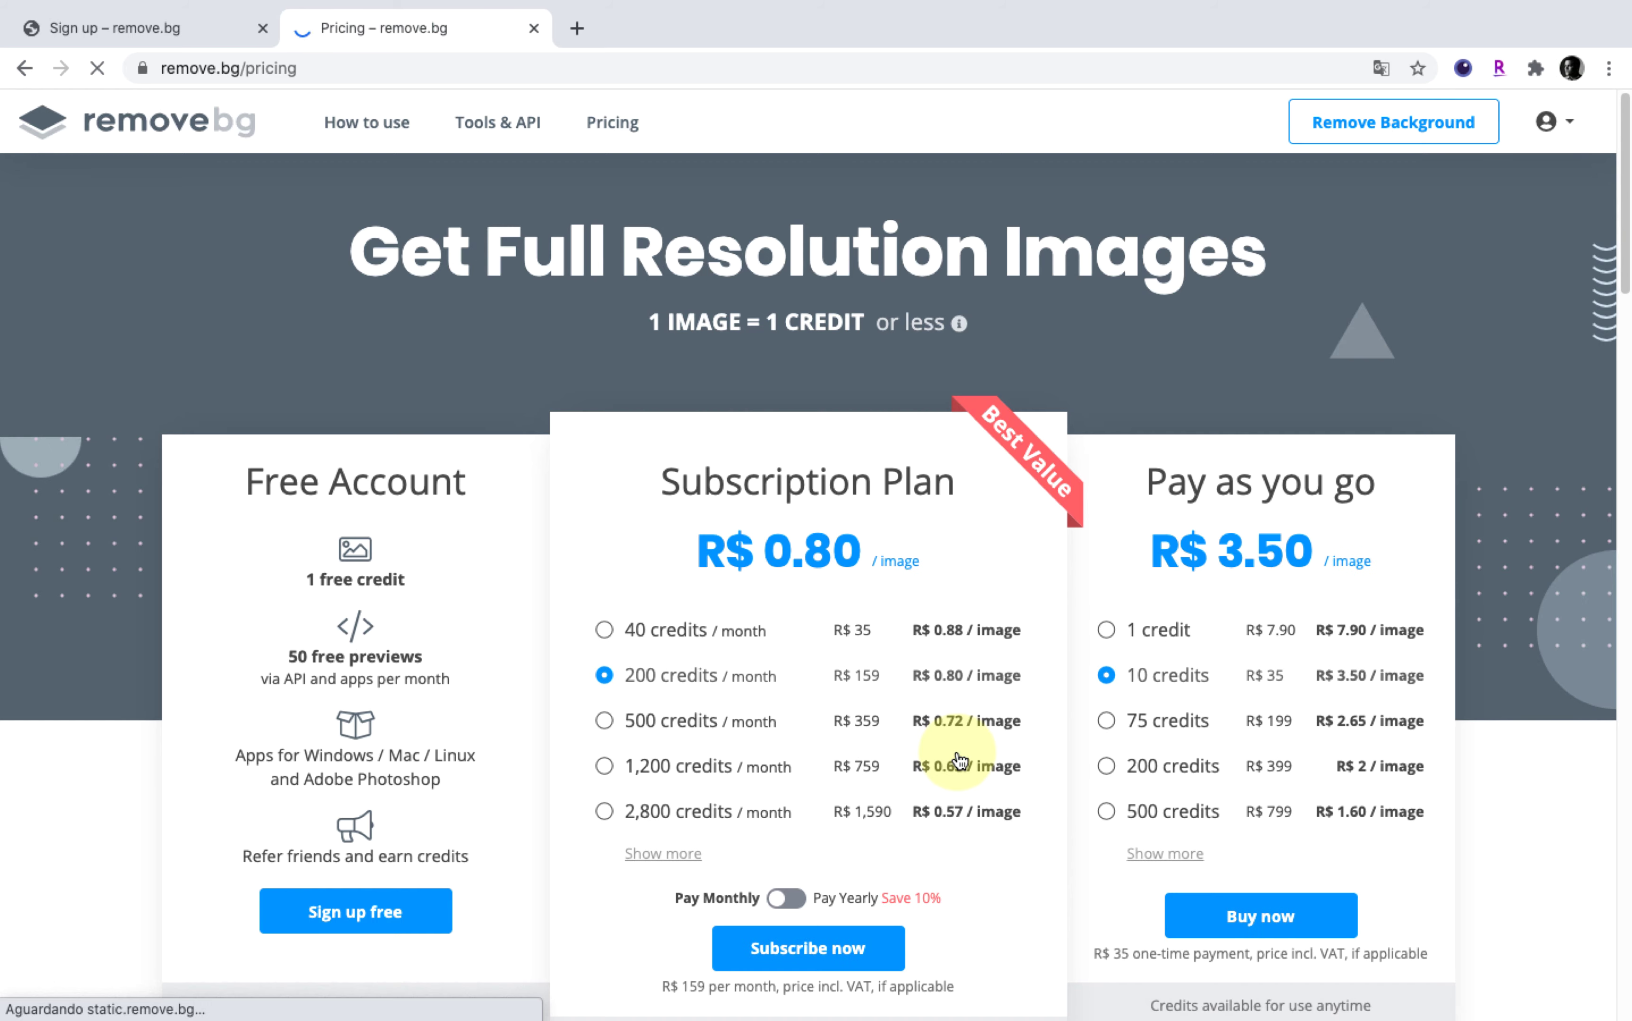
- Compare the 40, 500 and 200 monthly credit plans, then pick 1 pay-as-you-go credit at R$ 7.90
scroll(907, 547, "down", 2)
scroll(918, 546, "up", 2)
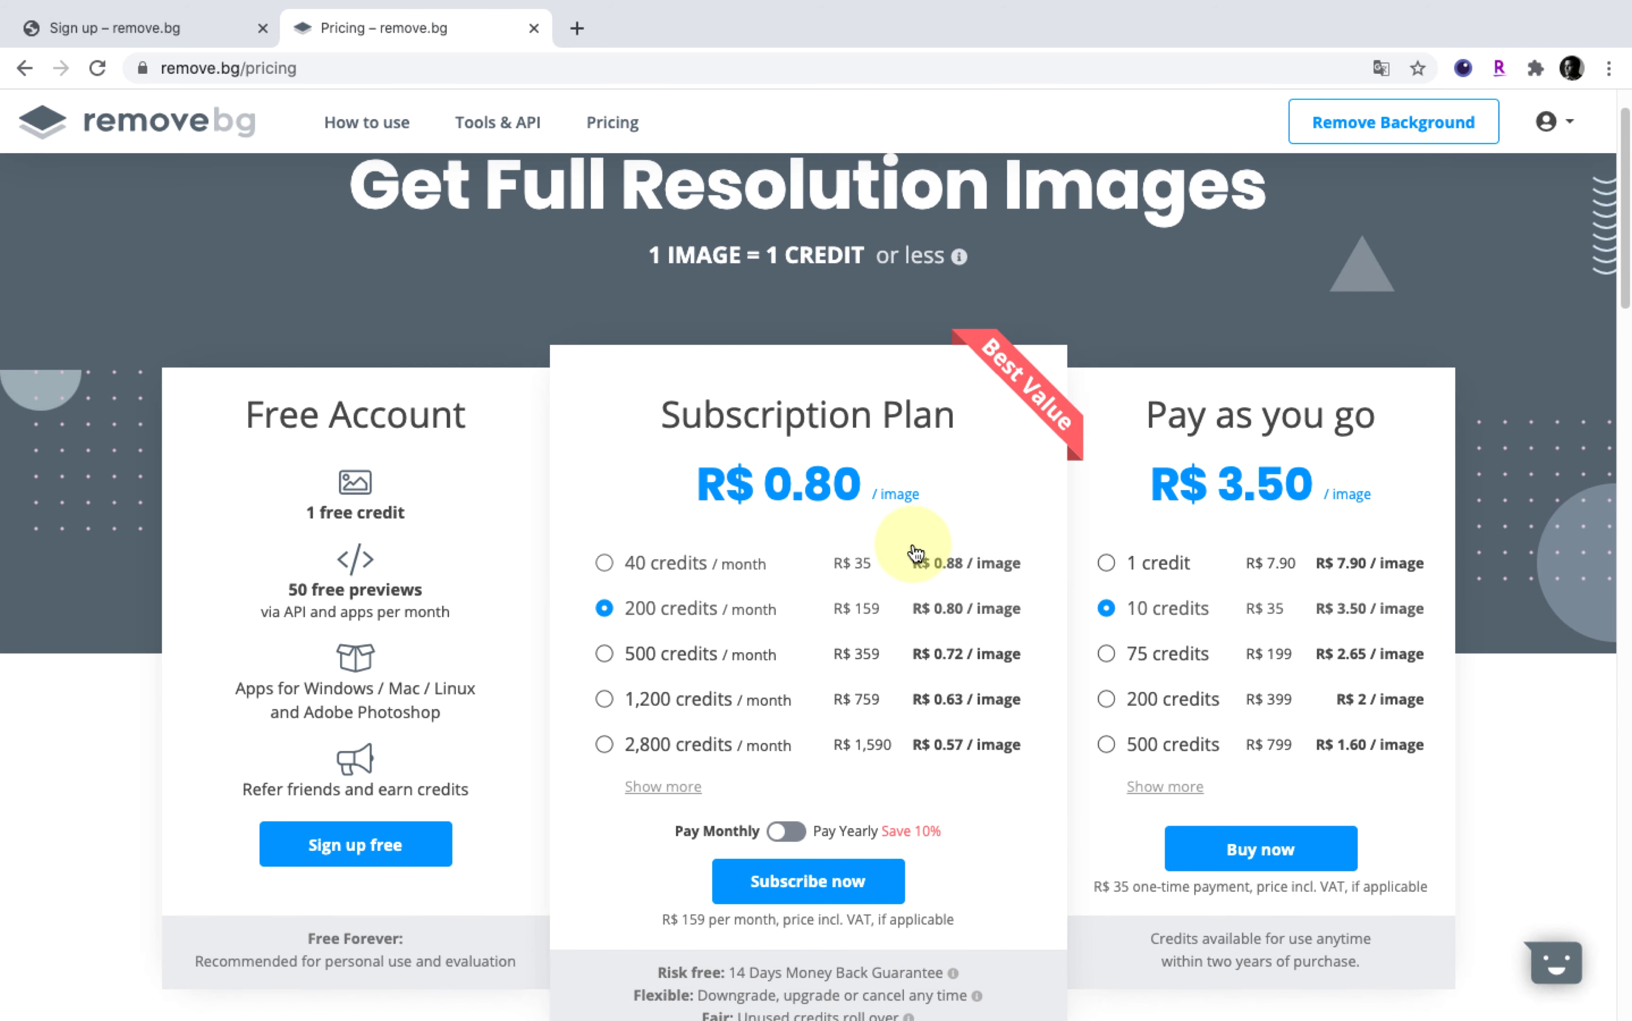
scroll(881, 530, "down", 2)
mouse_move(910, 464)
left_mouse_down()
mouse_move(693, 456)
mouse_move(954, 471)
left_mouse_up()
left_click(970, 468)
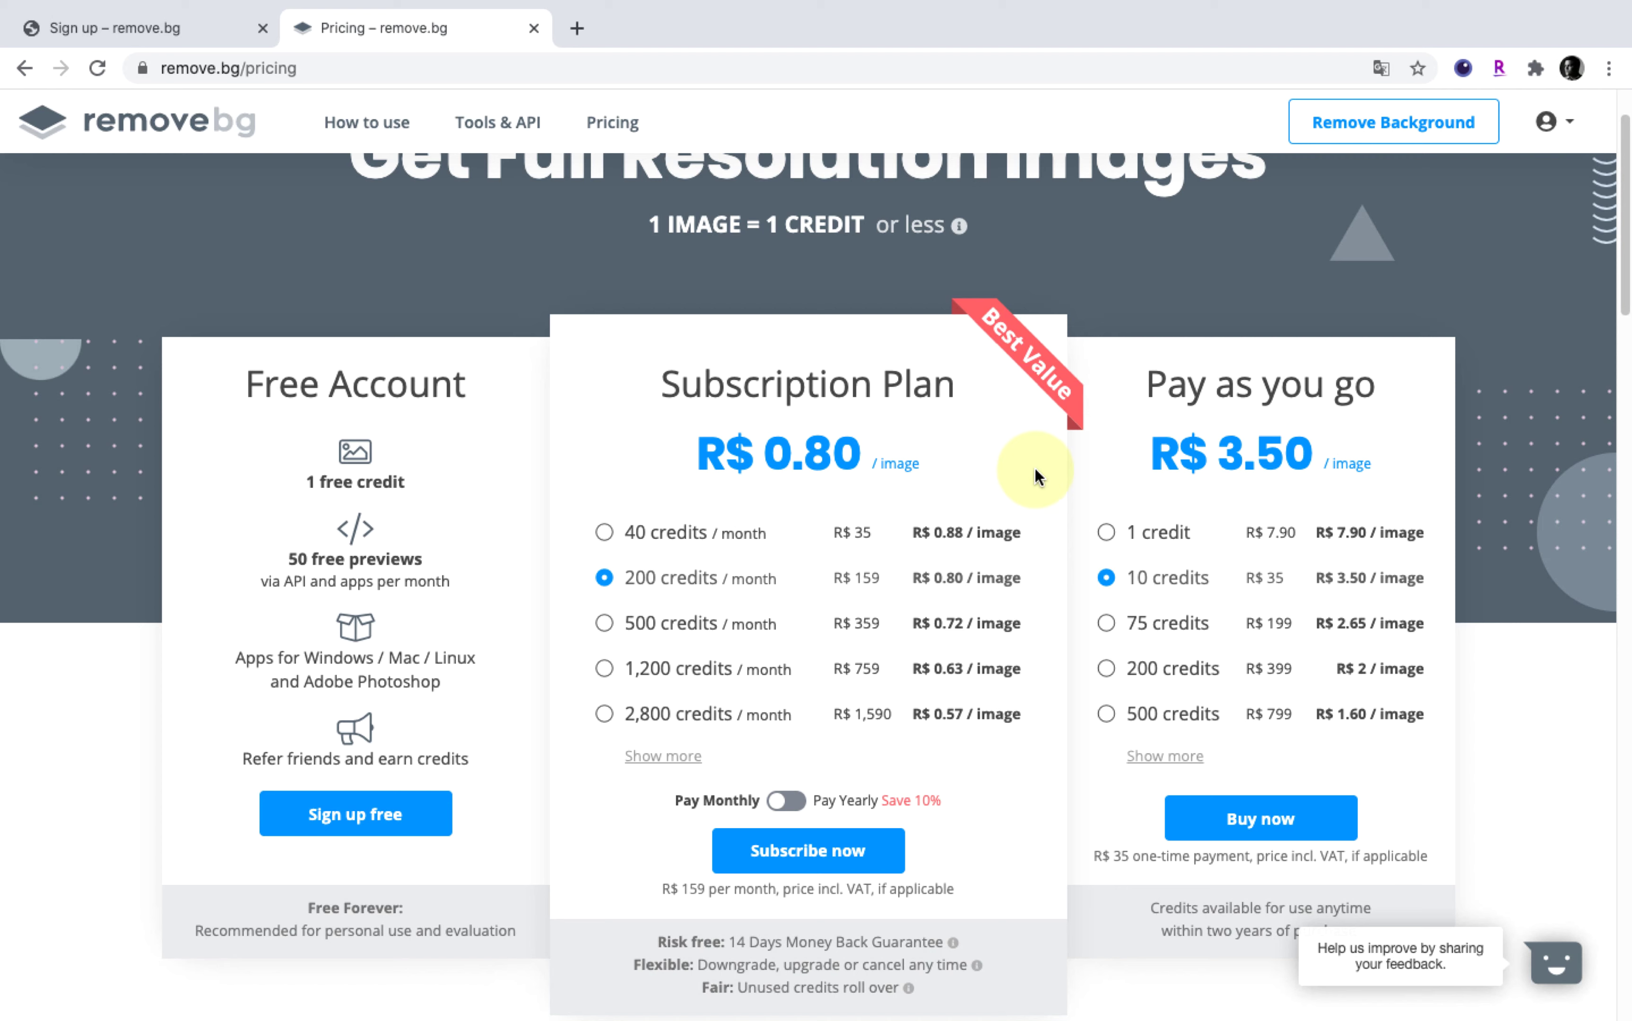
left_click(604, 532)
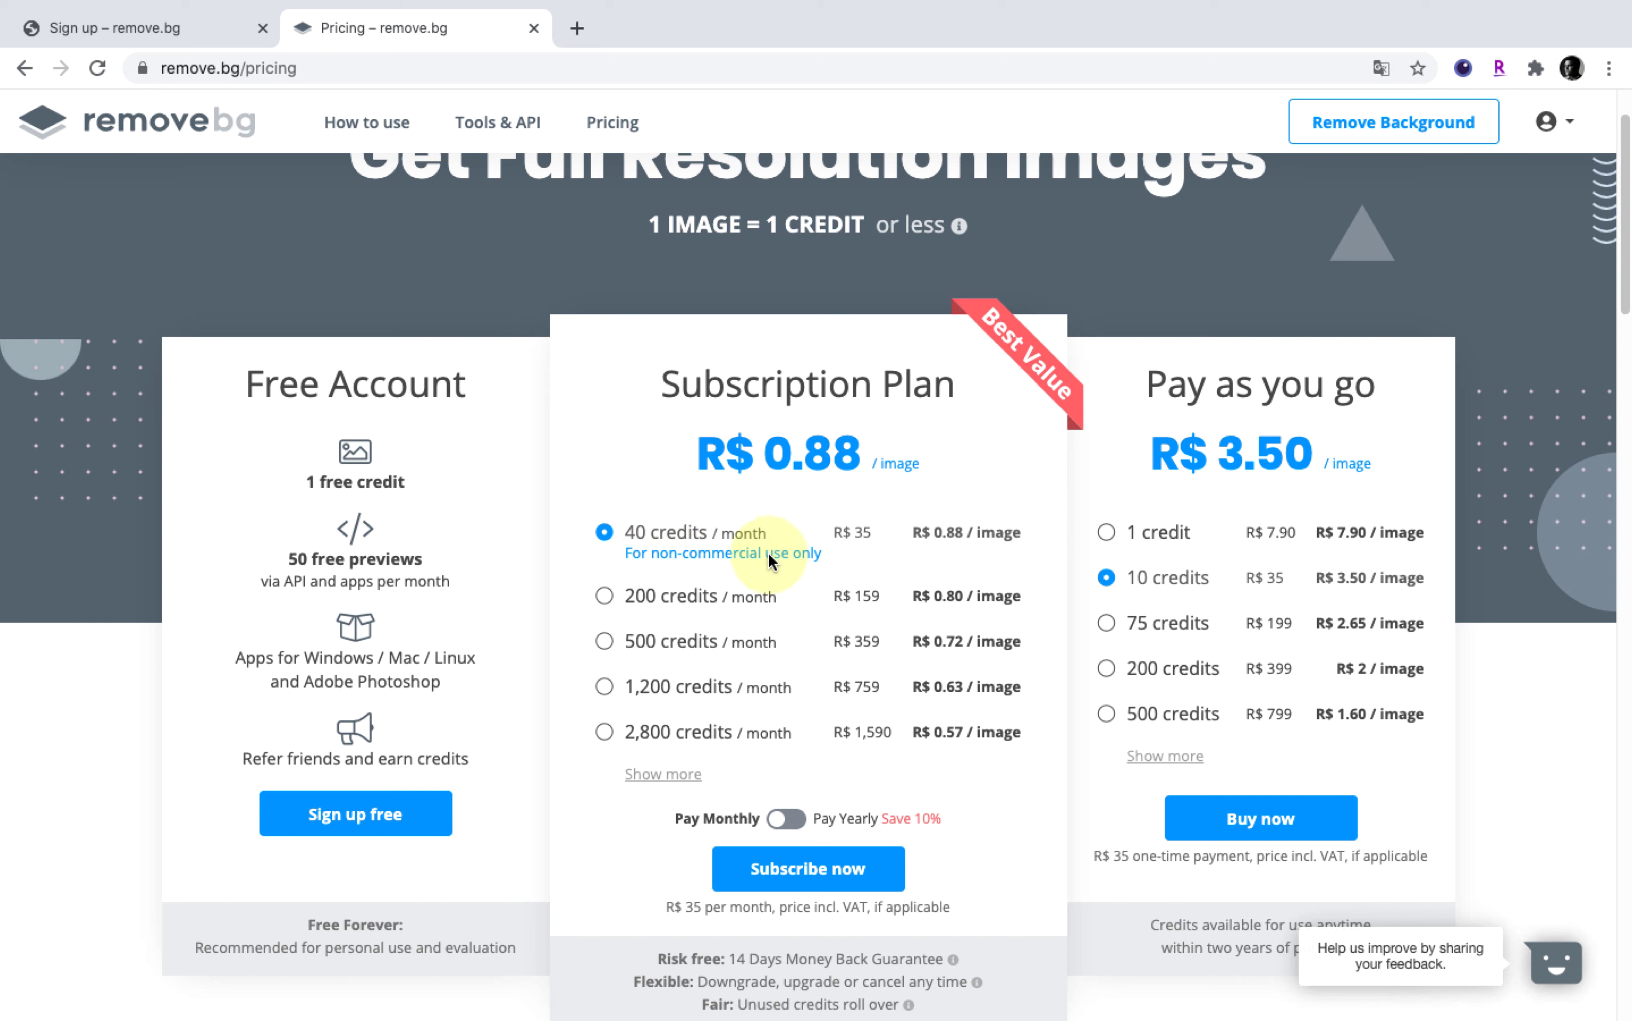
left_click(603, 641)
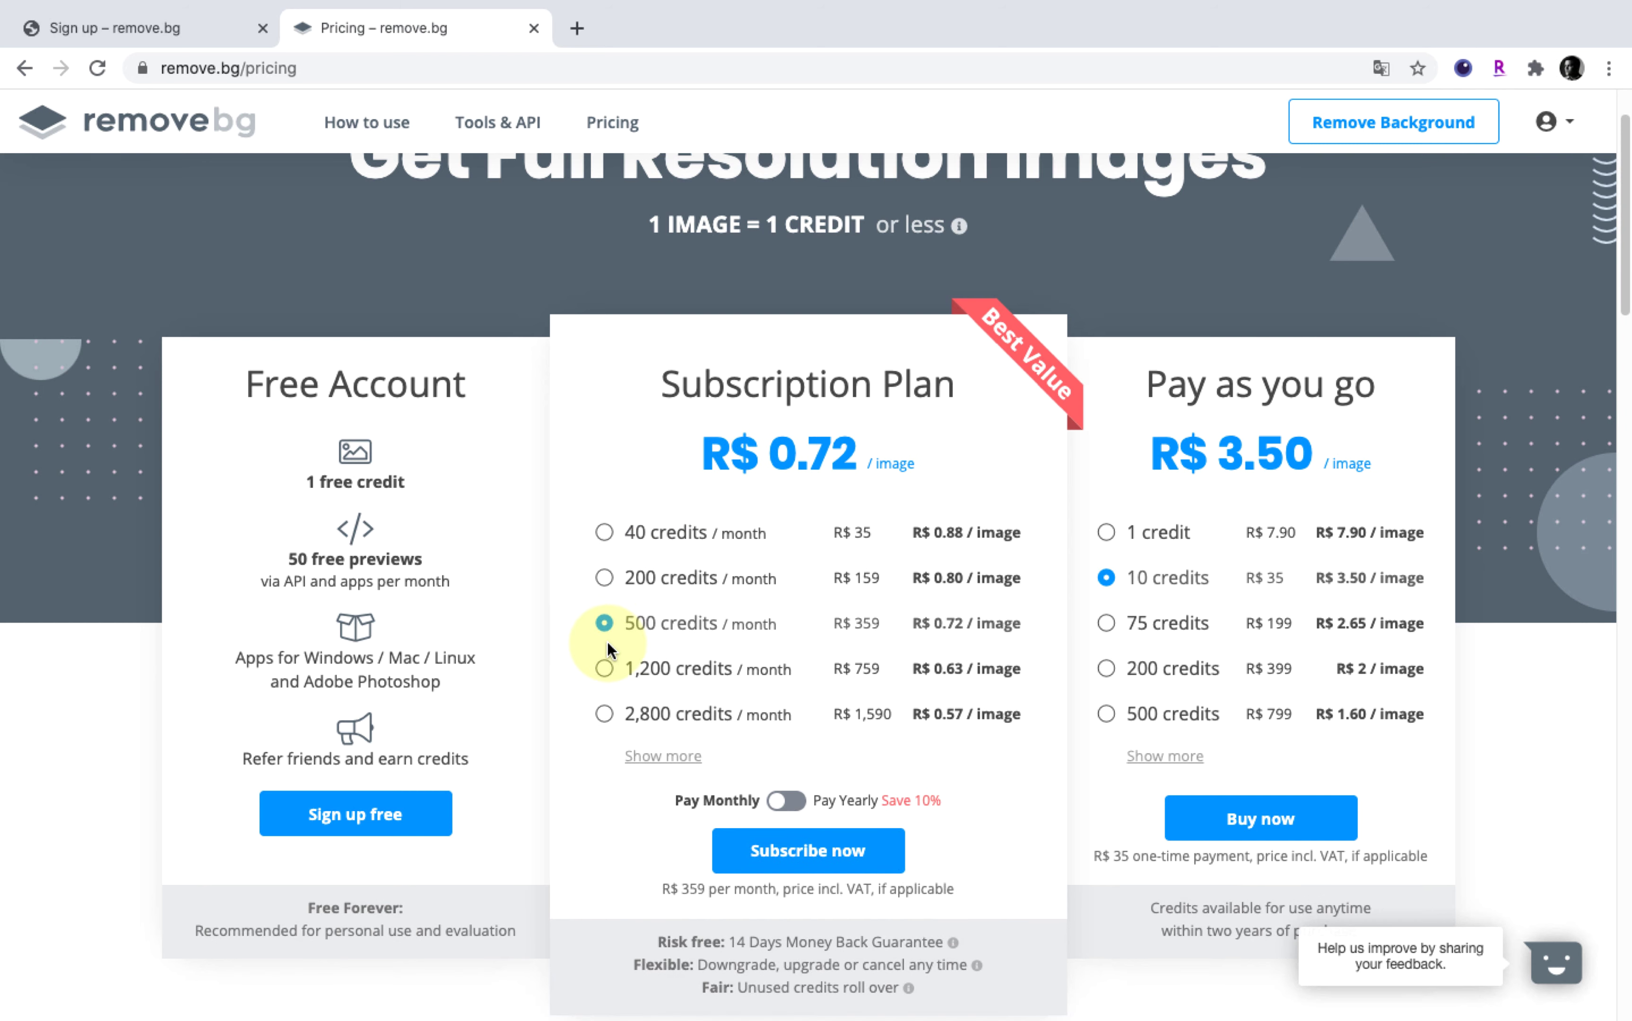
left_click(605, 581)
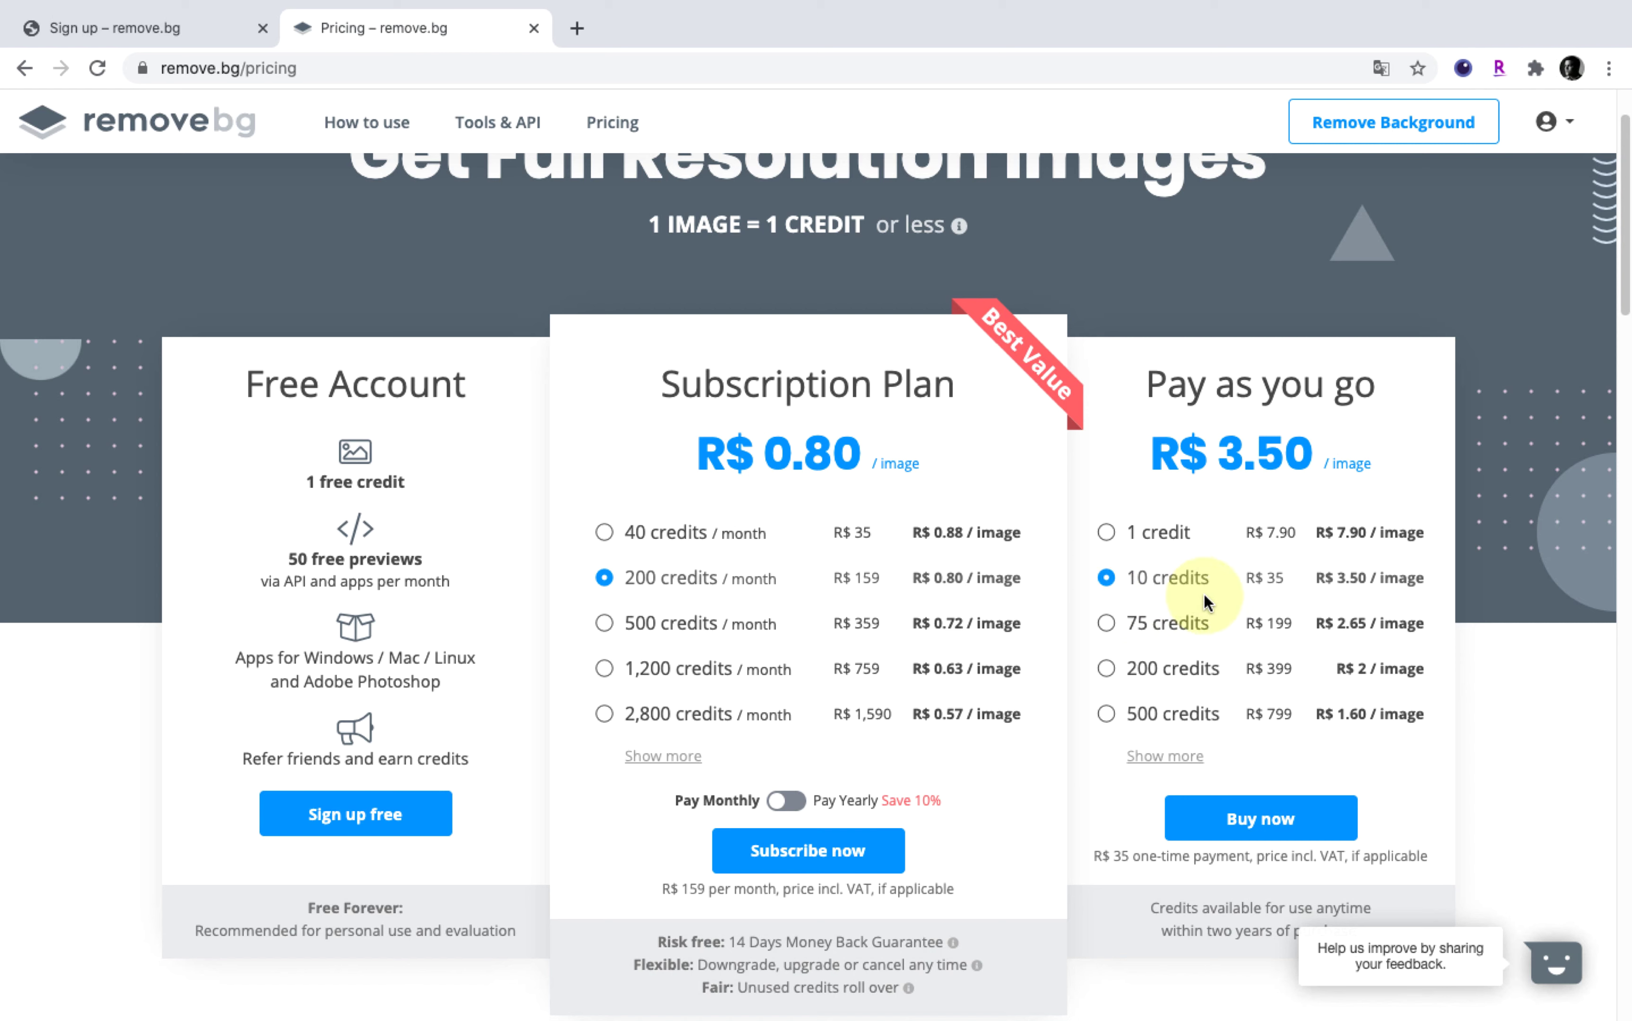
left_click(1108, 533)
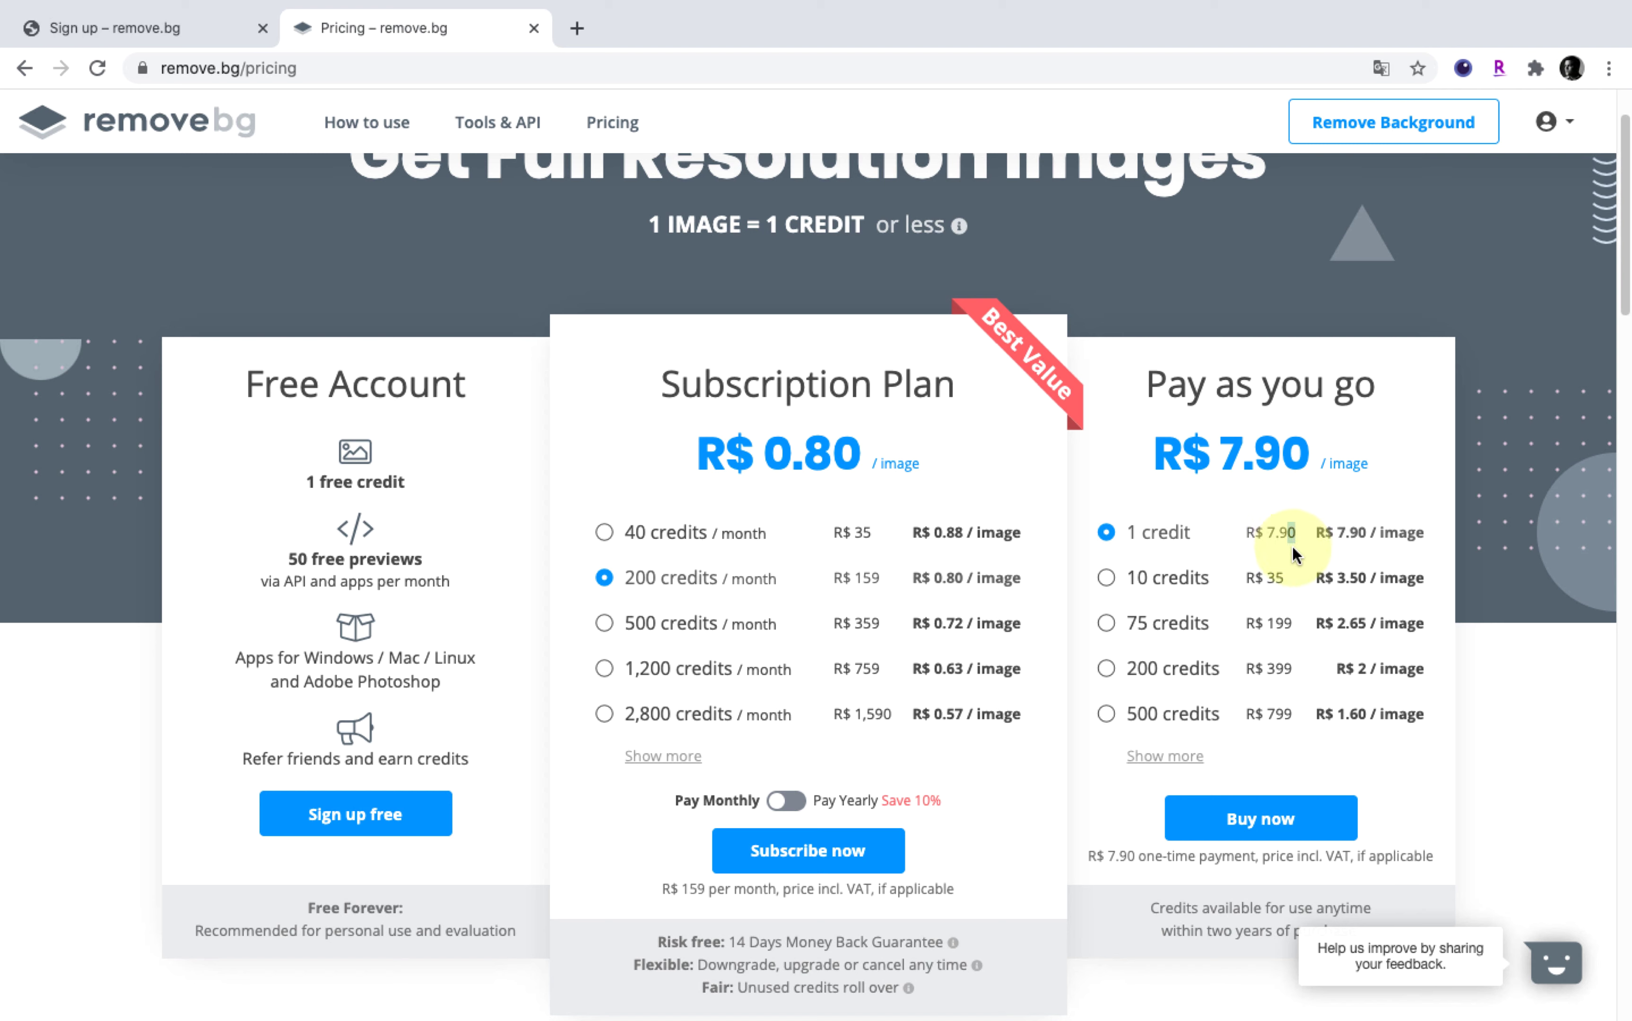
- Reset pay-as-you-go to 10 credits (R$ 35) and preview yearly versus monthly subscription prices
left_click(1293, 555)
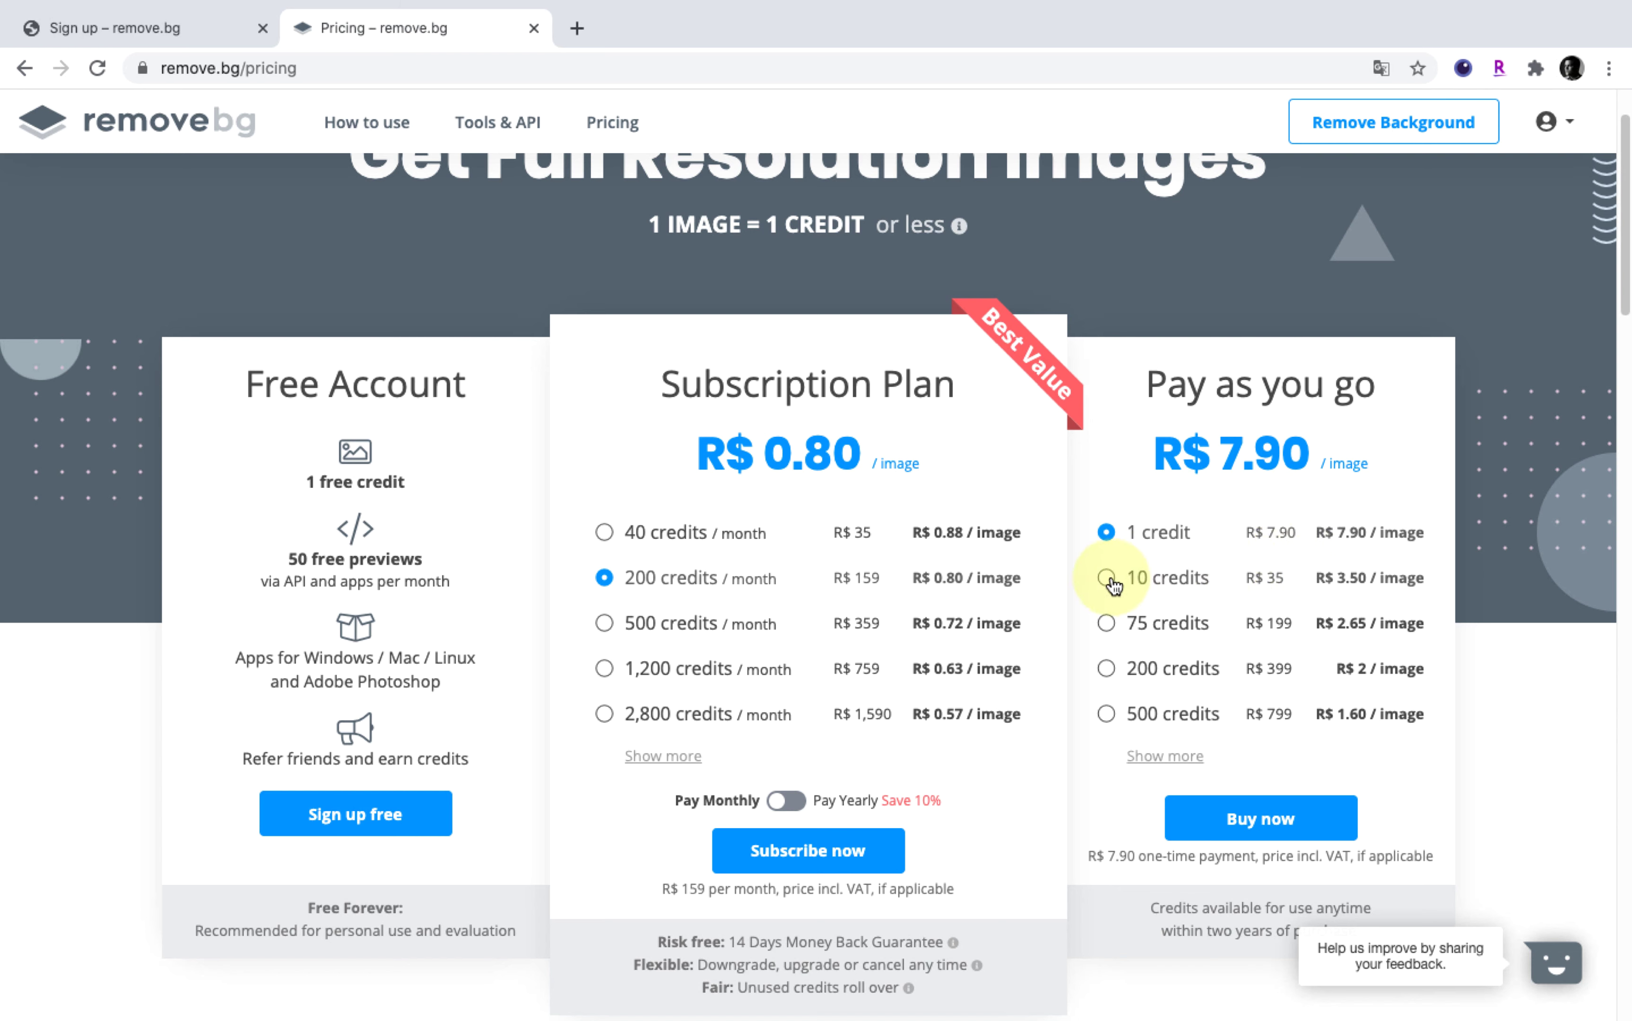
left_click(1107, 579)
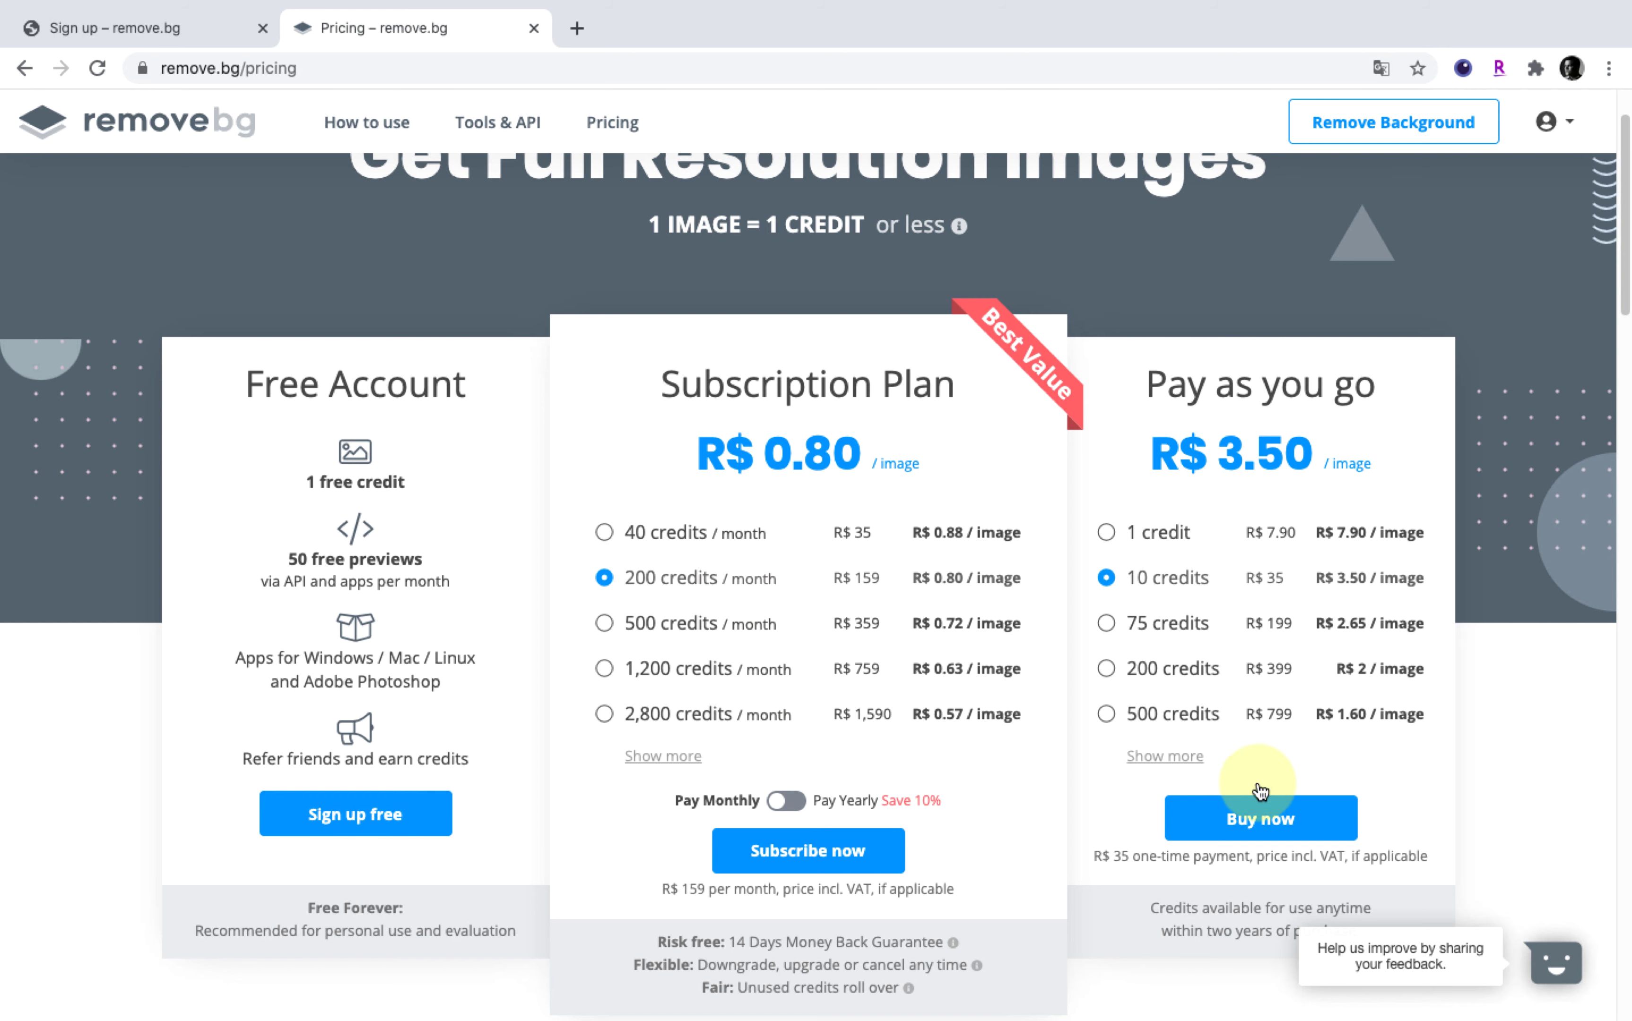
scroll(1402, 692, "down", 1)
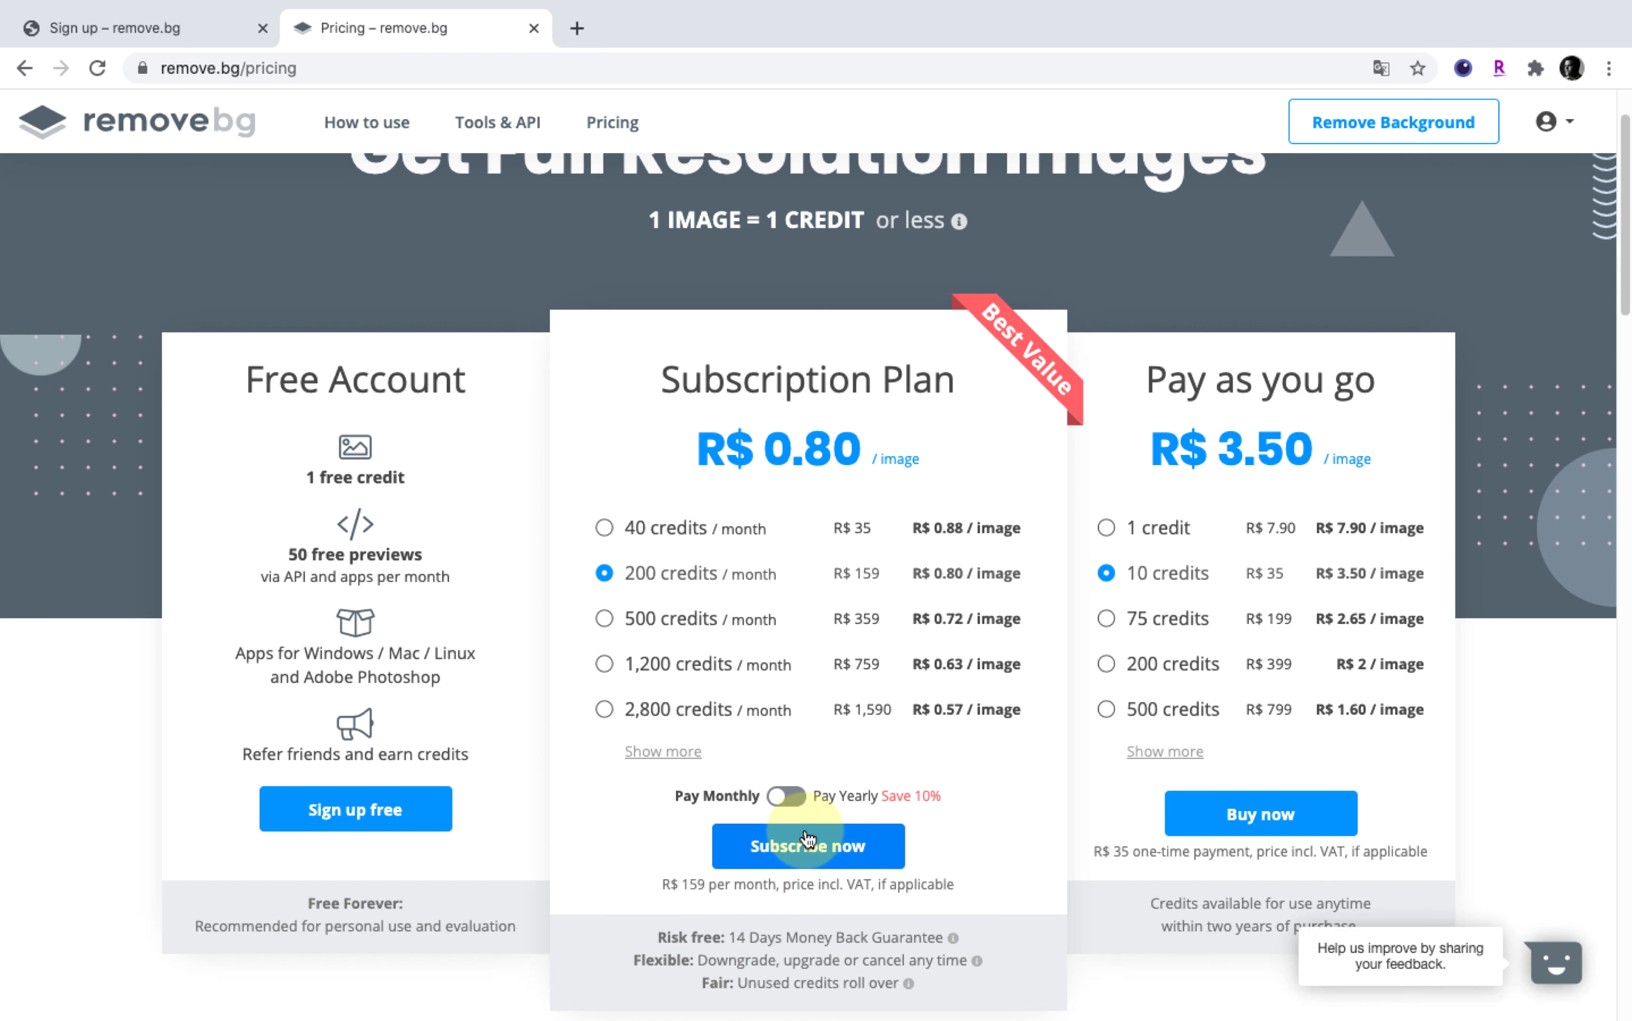
left_click(787, 807)
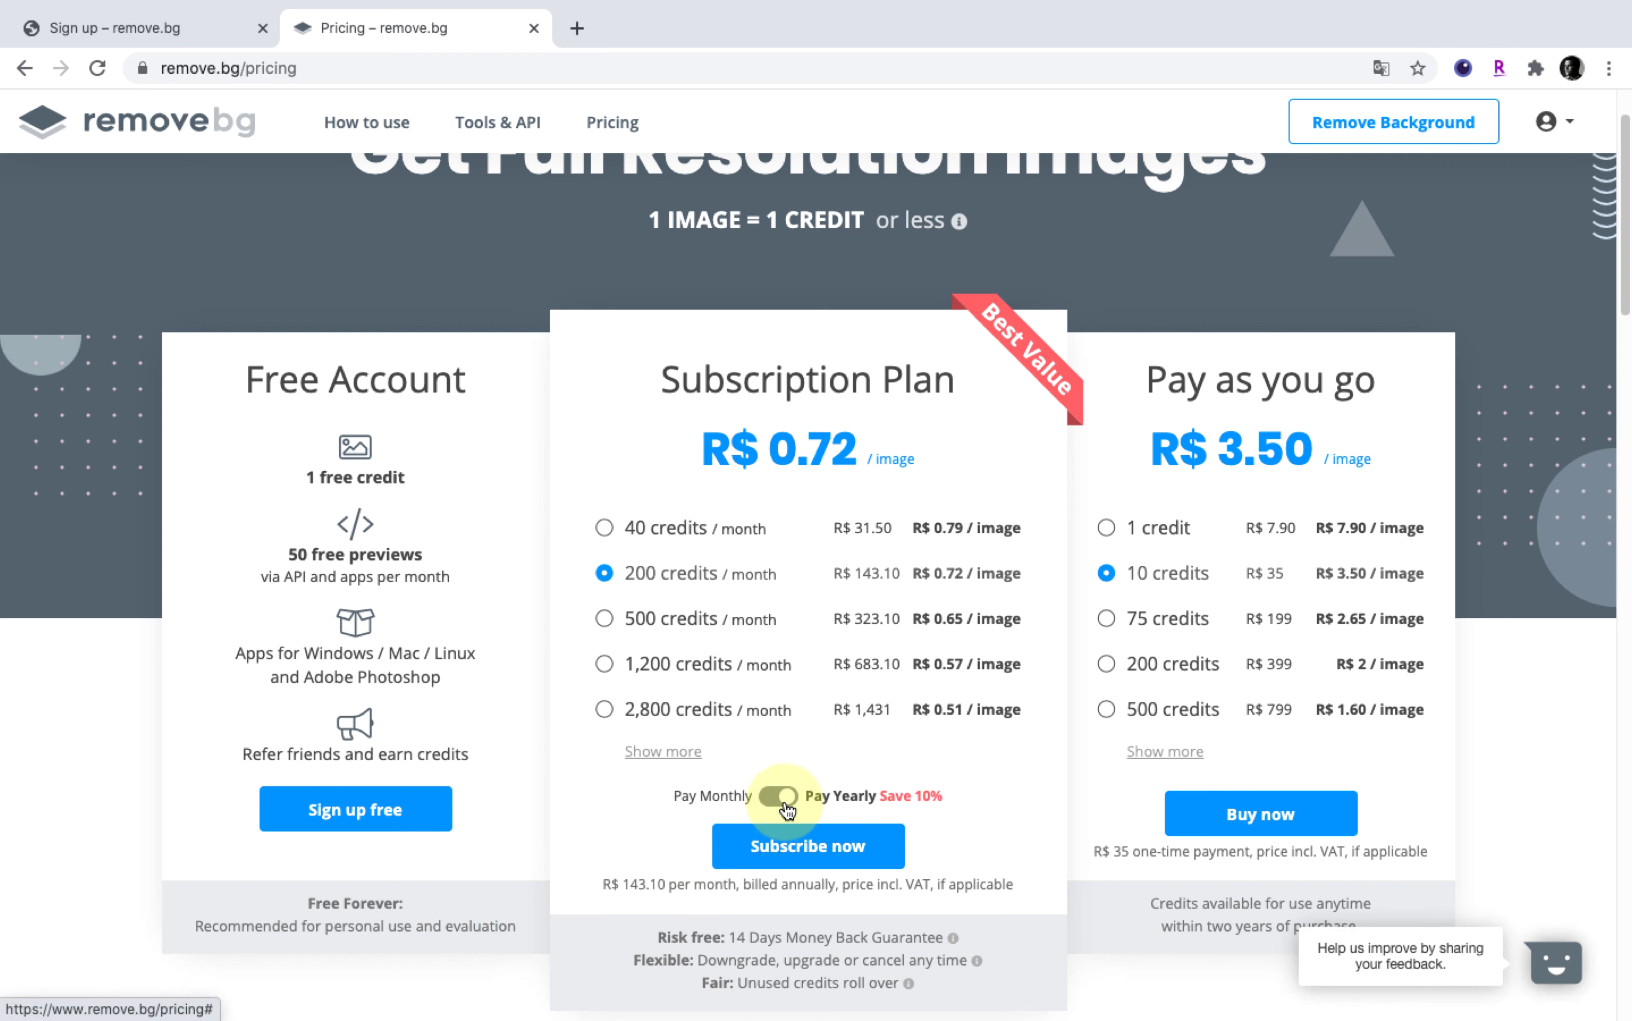
left_click(790, 805)
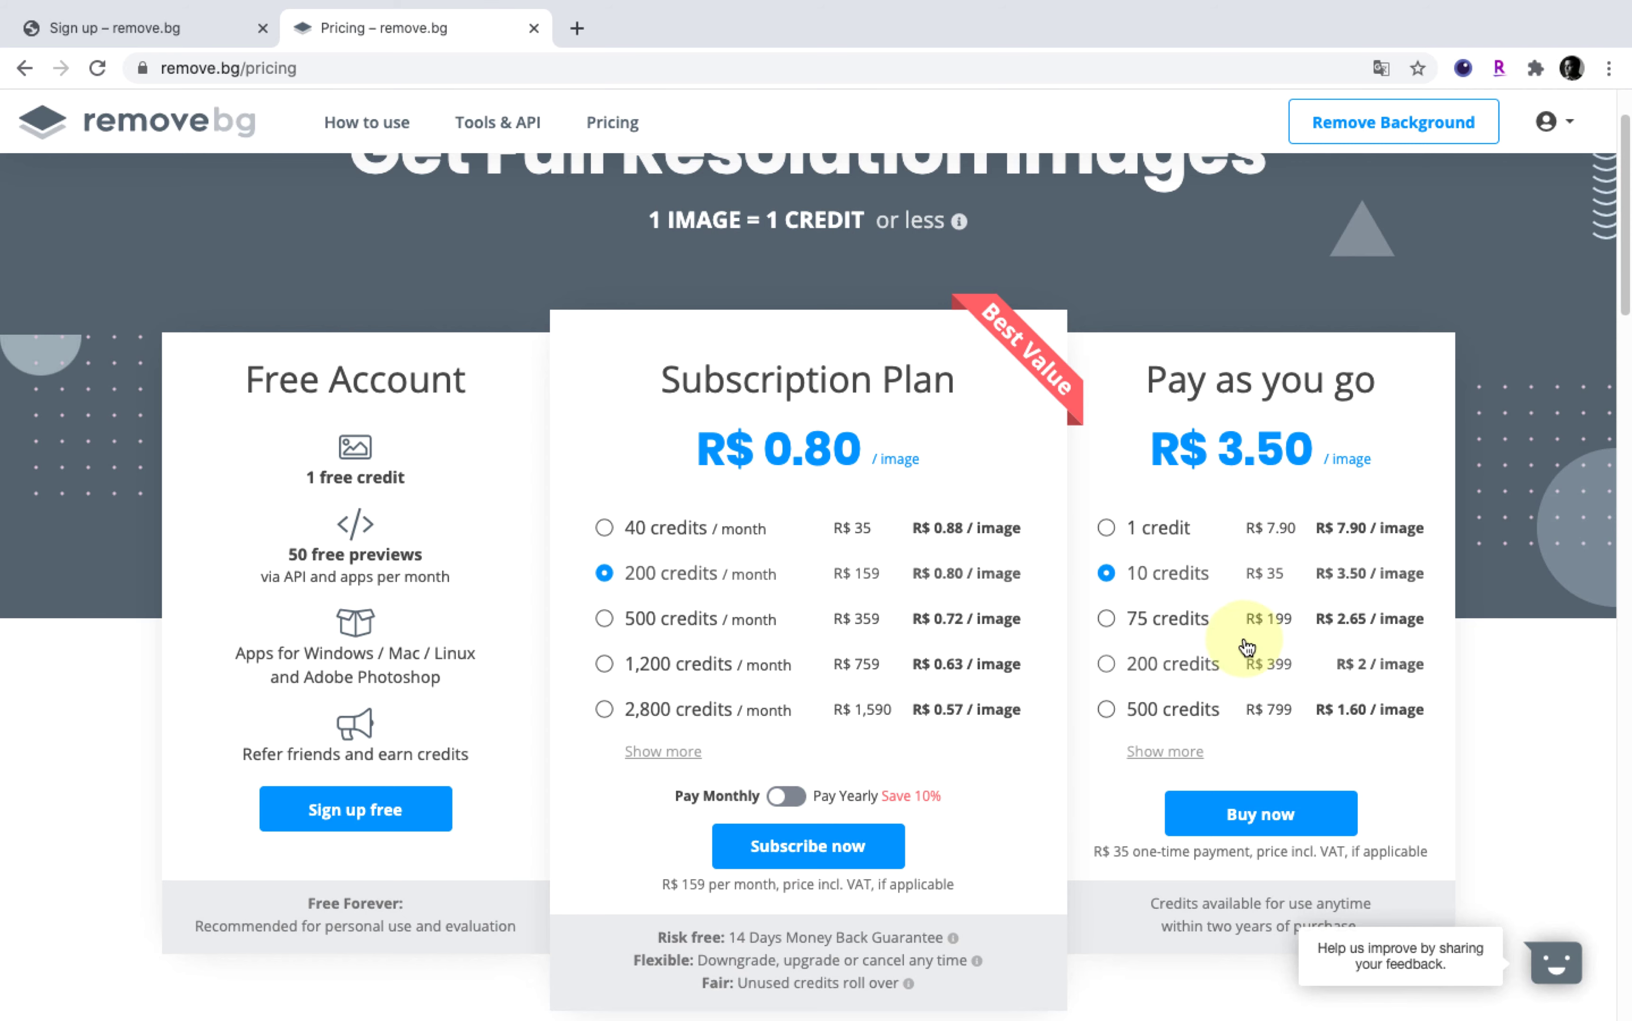
scroll(1260, 537, "up", 2)
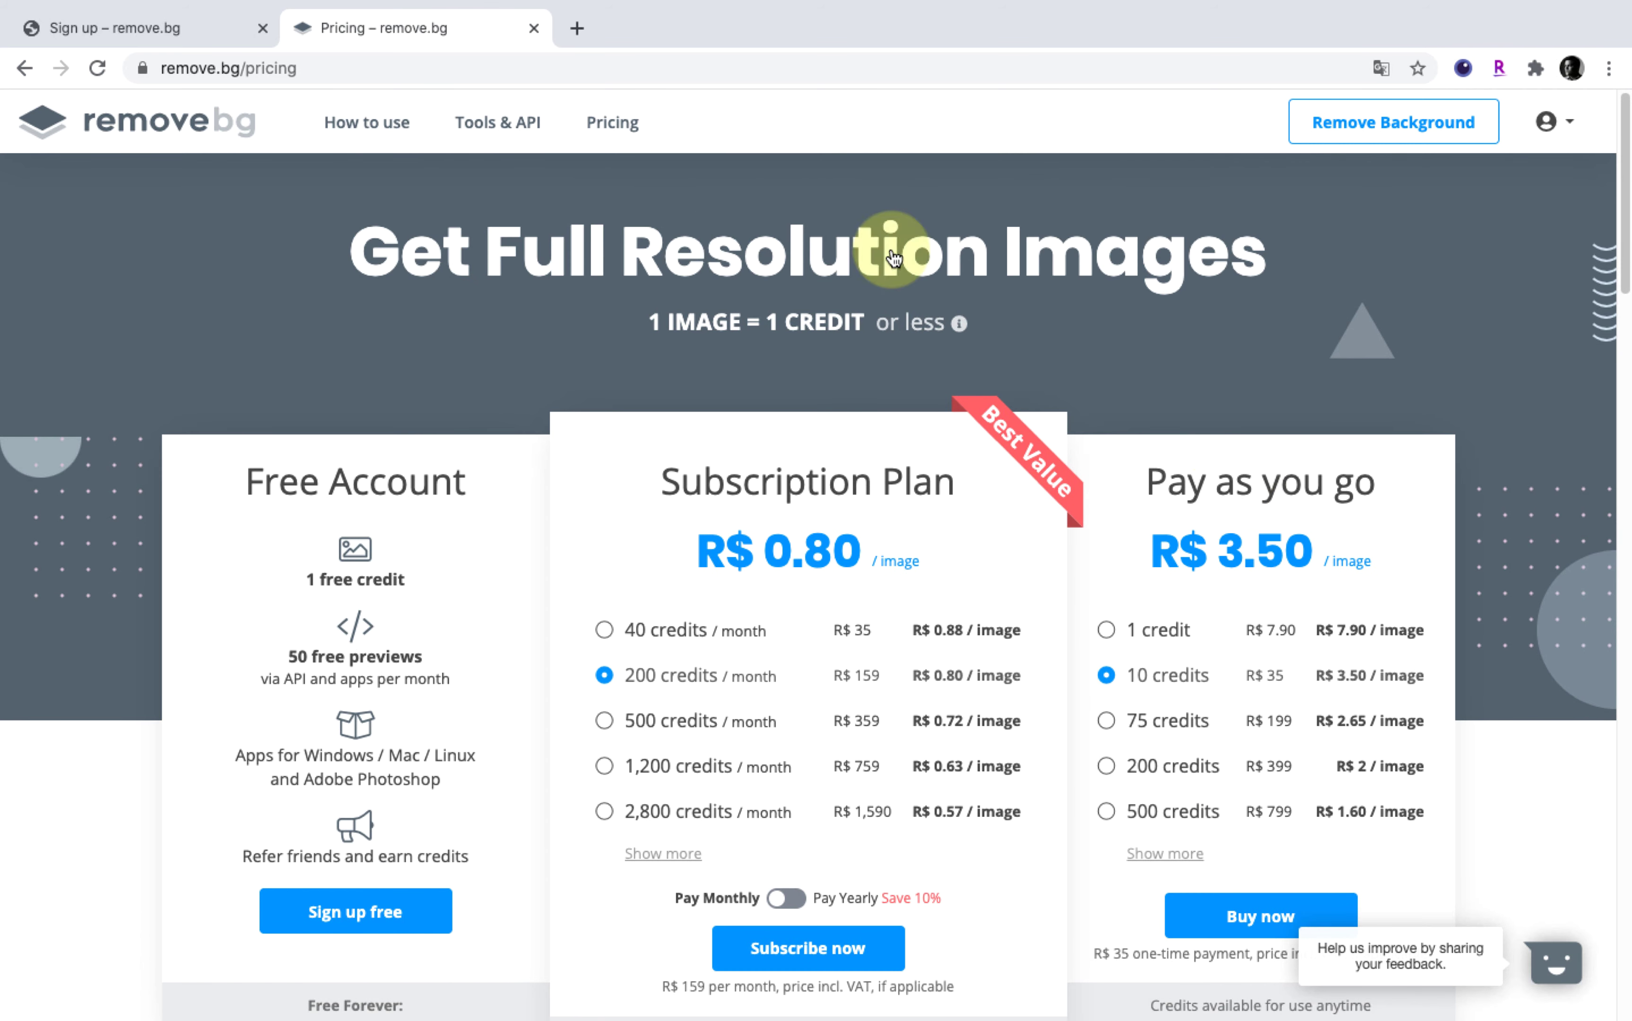
- Upload foto2.jpg from the home page and close the leftover Sign up tab
left_click(224, 127)
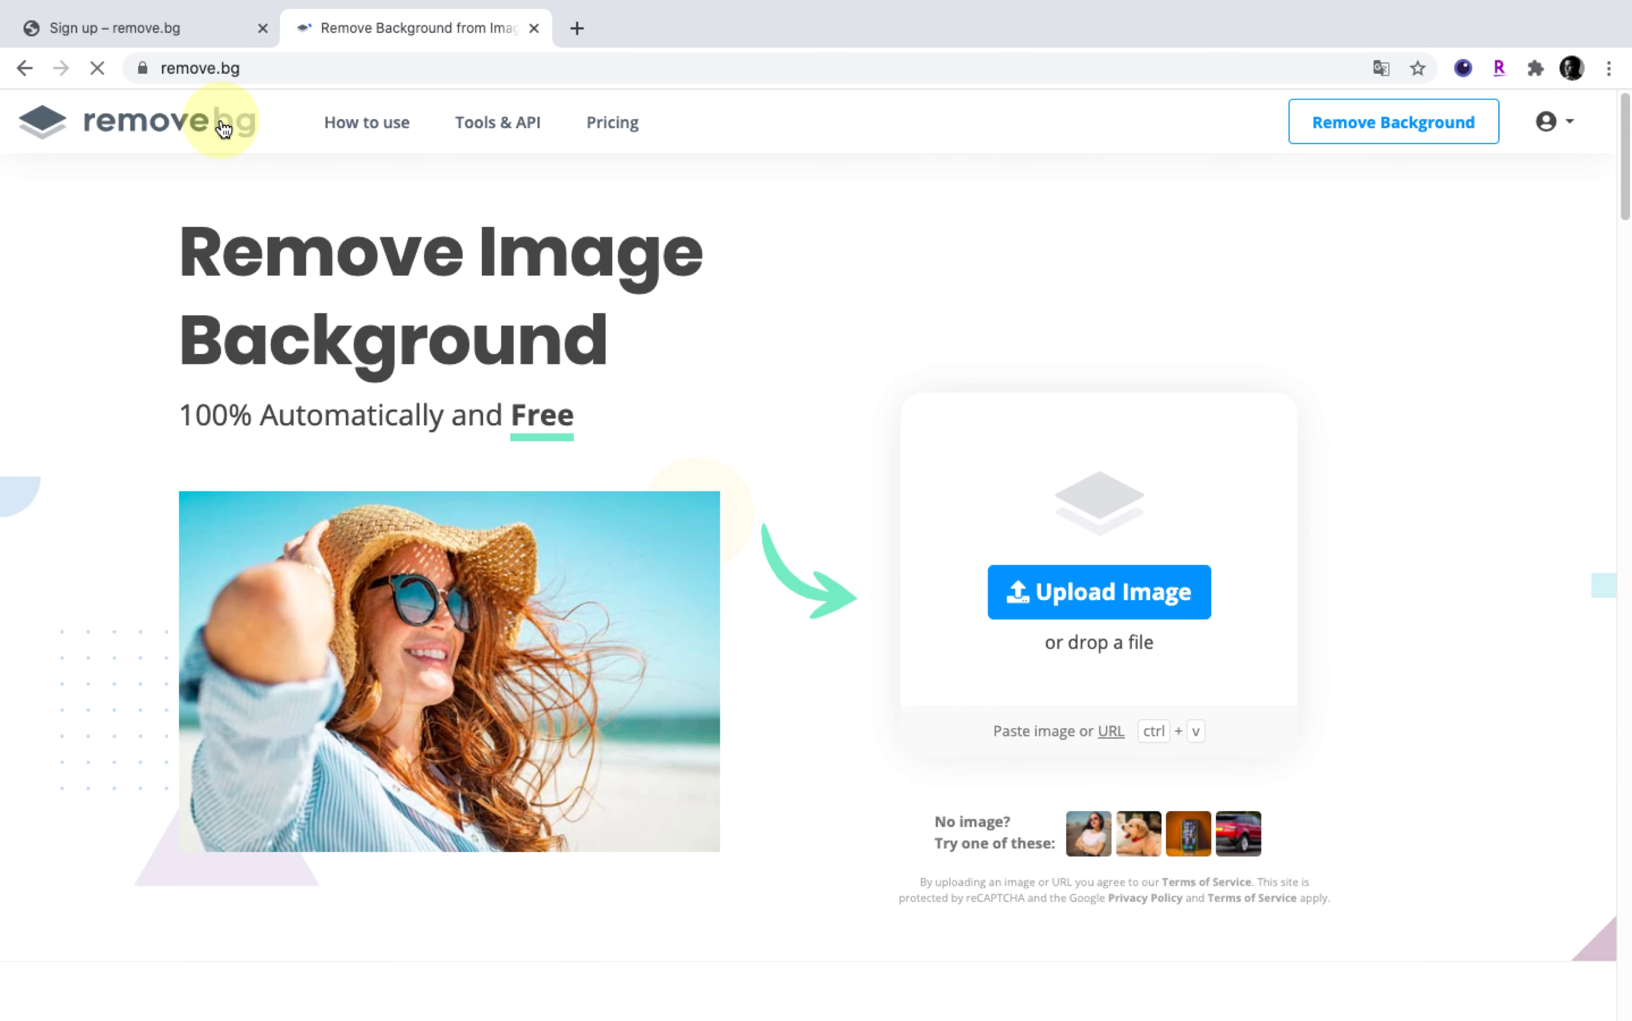
left_click(1122, 605)
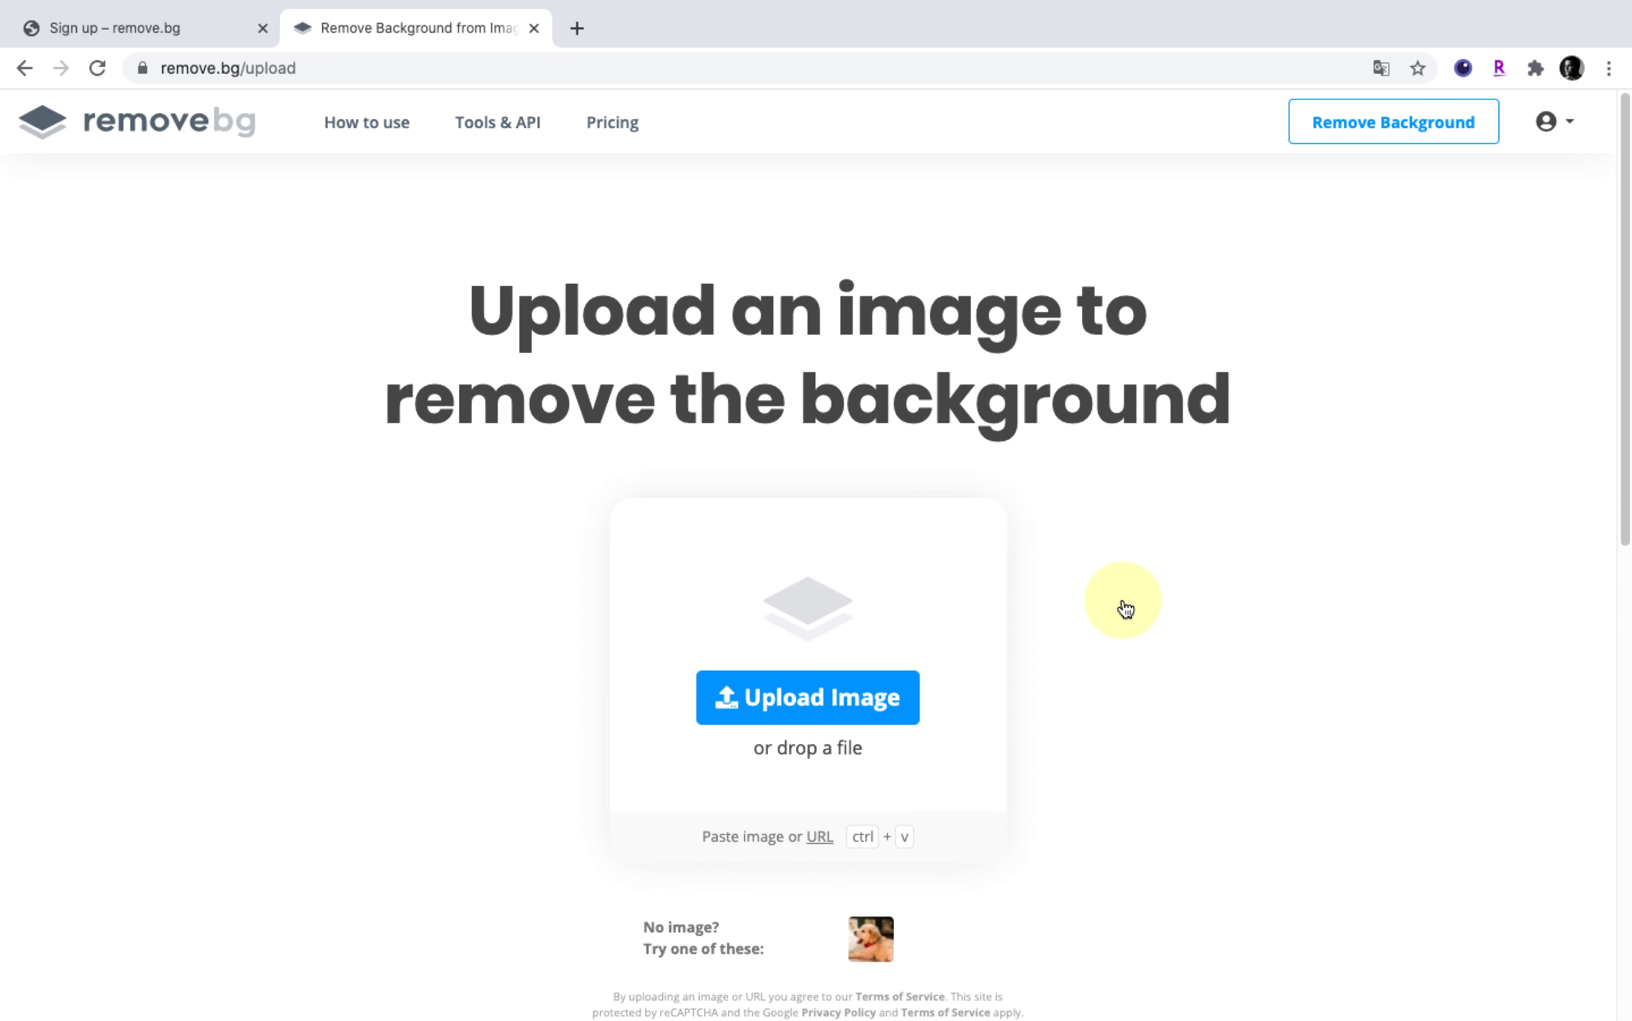
left_click(873, 686)
double_click(840, 102)
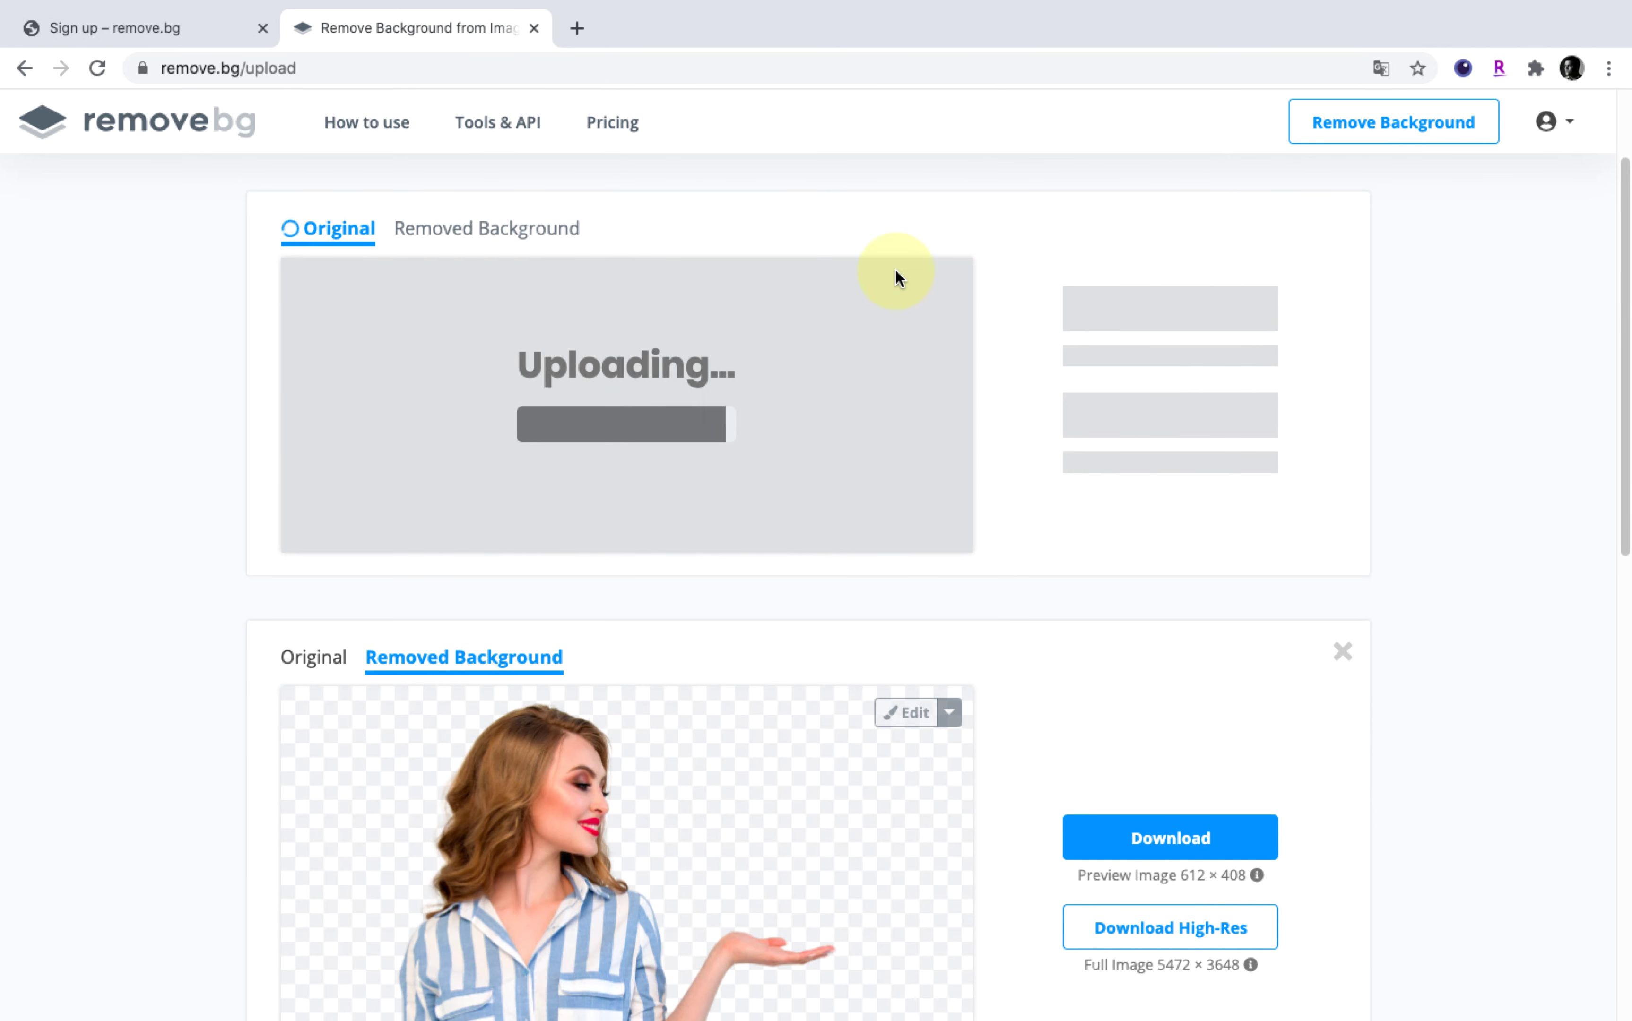
left_click(262, 28)
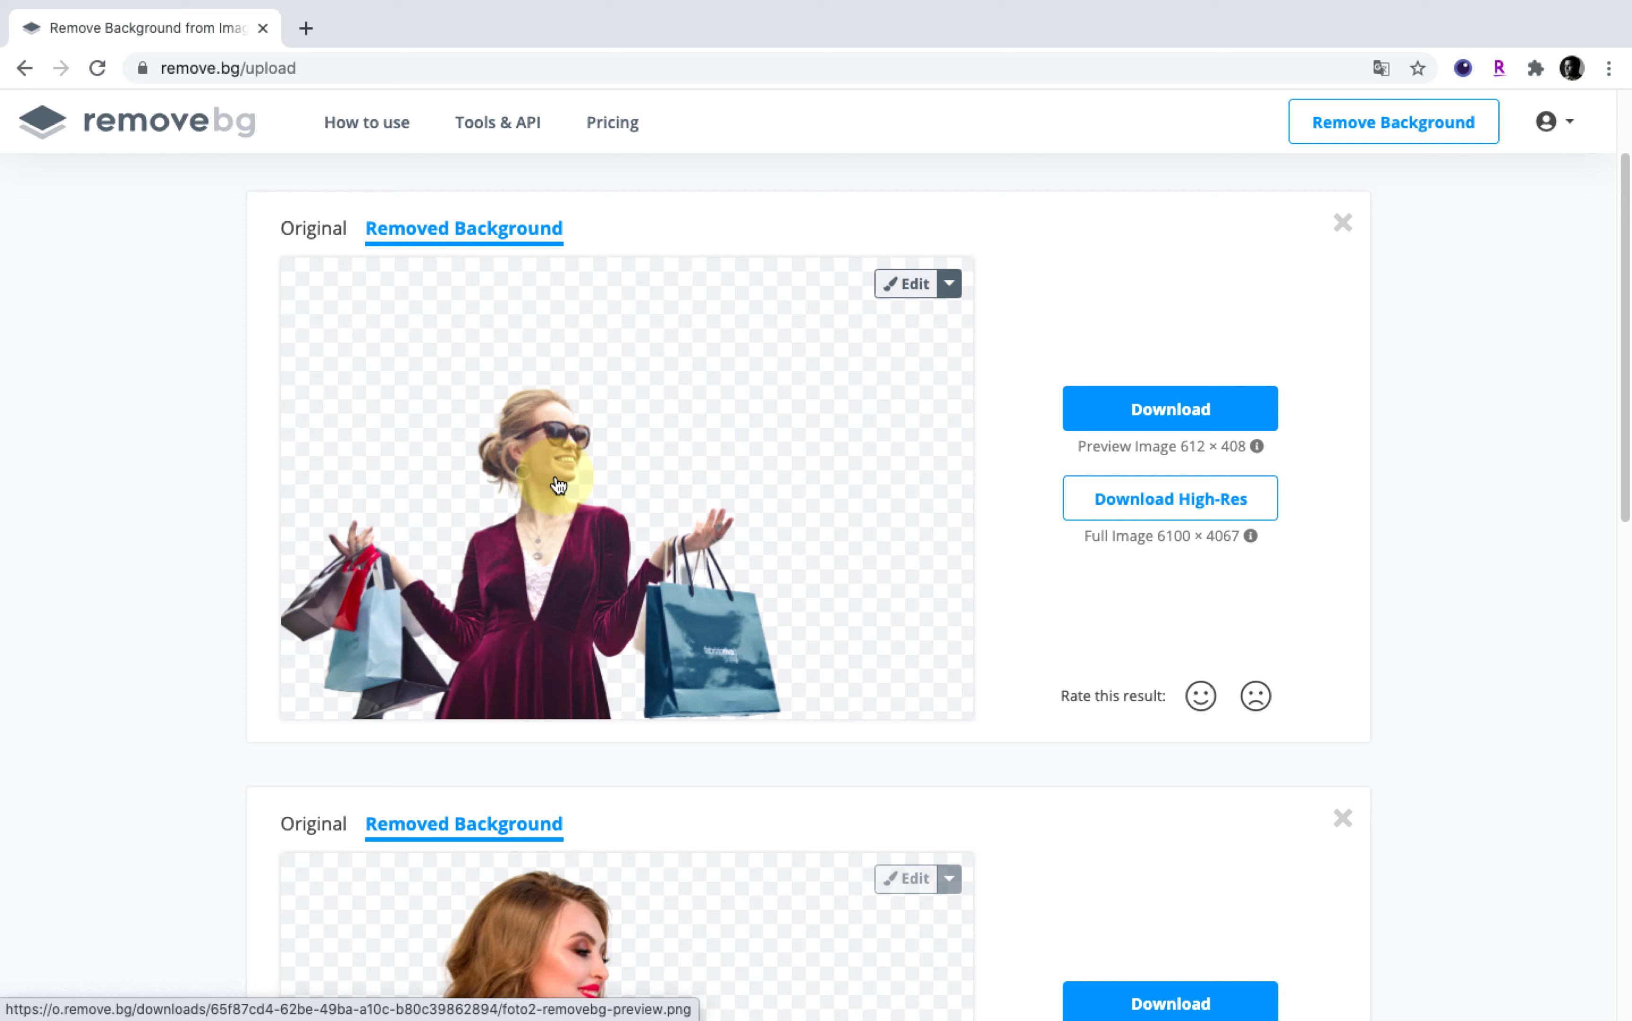
- Switch repeatedly between foto2's original street photo and its transparent cut-out, ending on the original
left_click(318, 229)
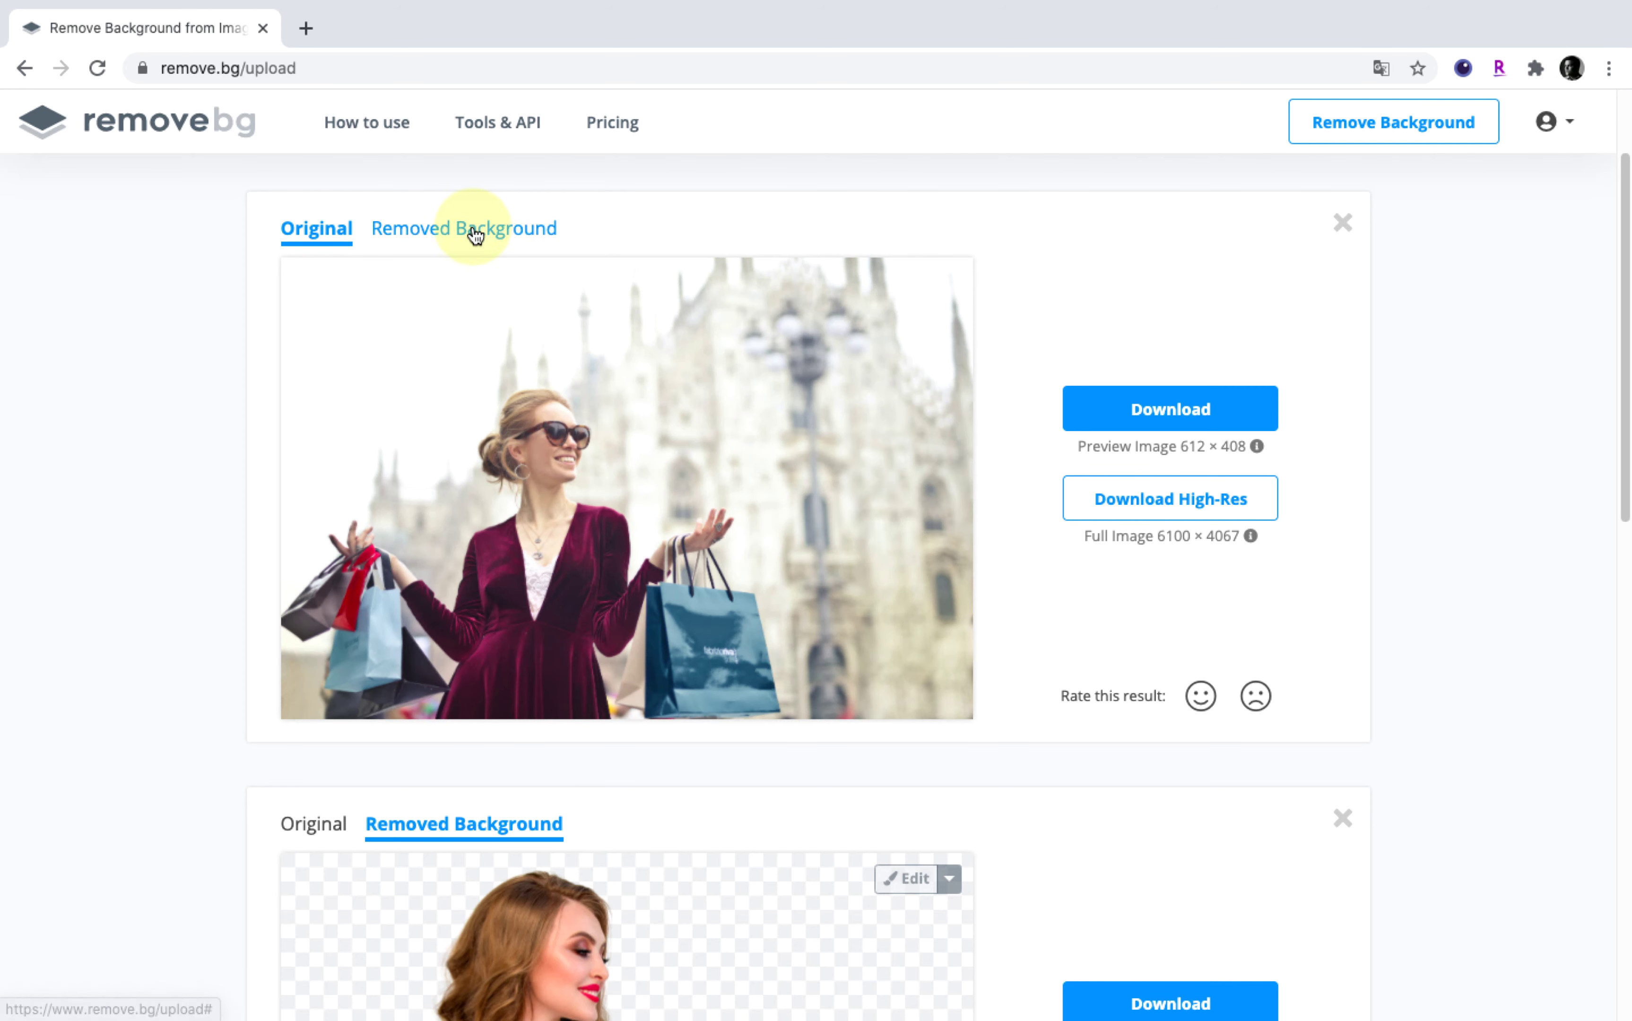
left_click(414, 232)
left_click(295, 235)
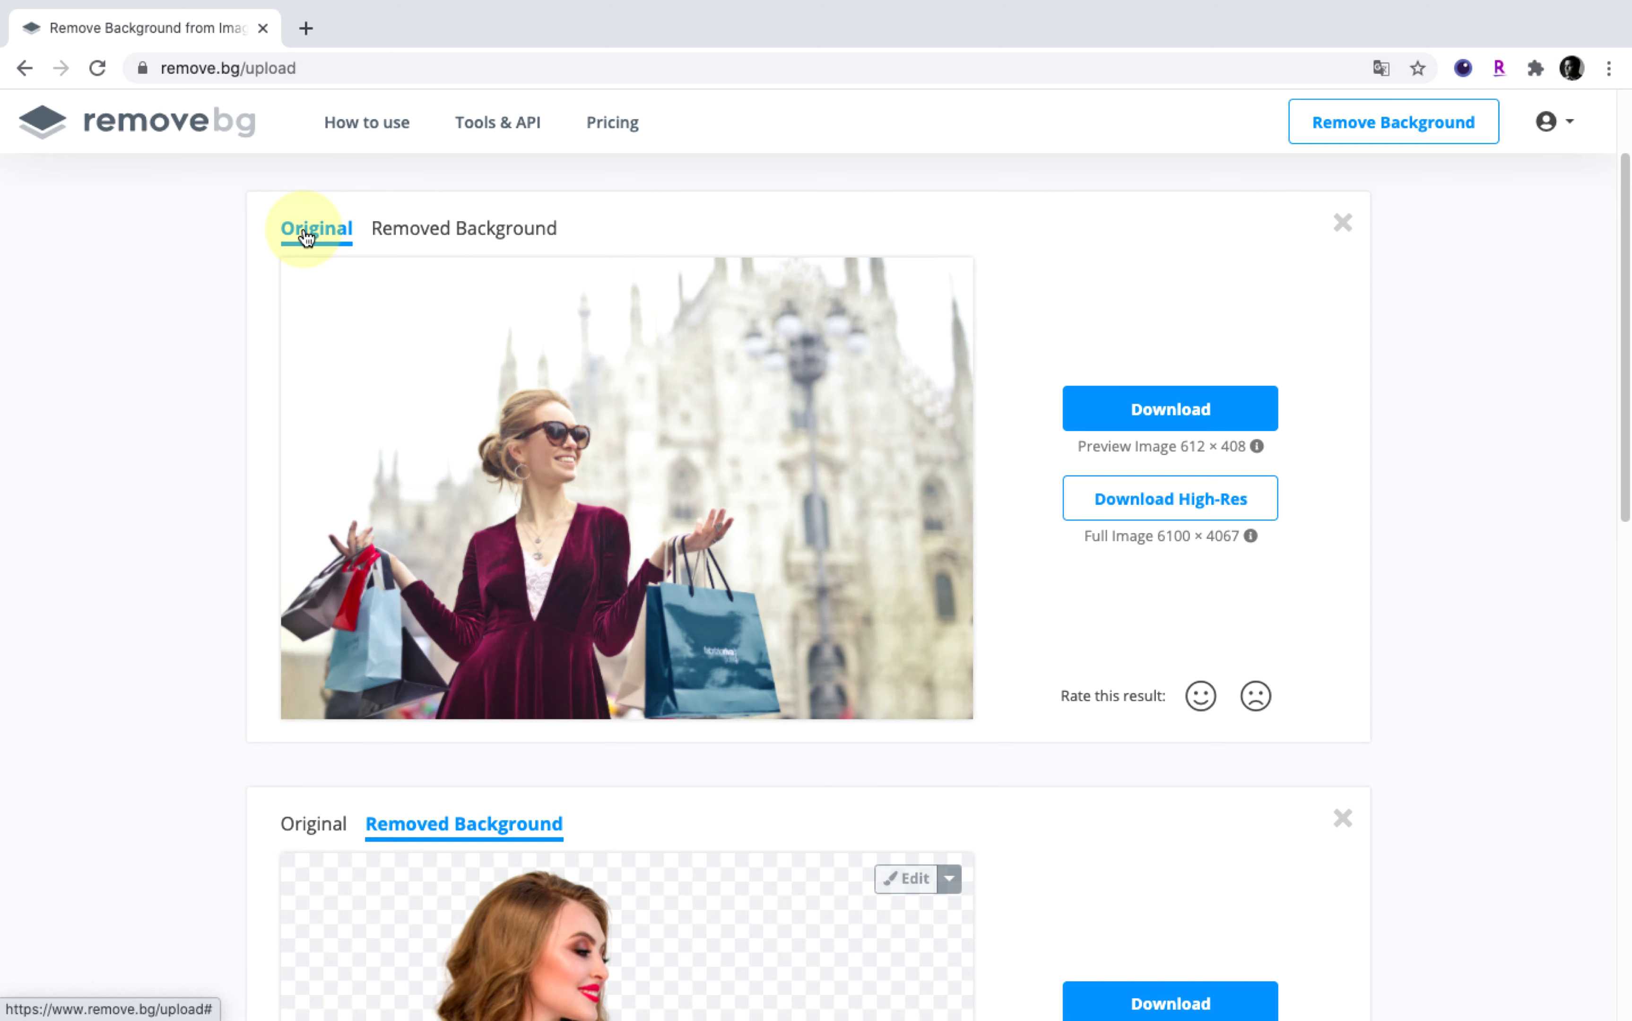
left_click(399, 231)
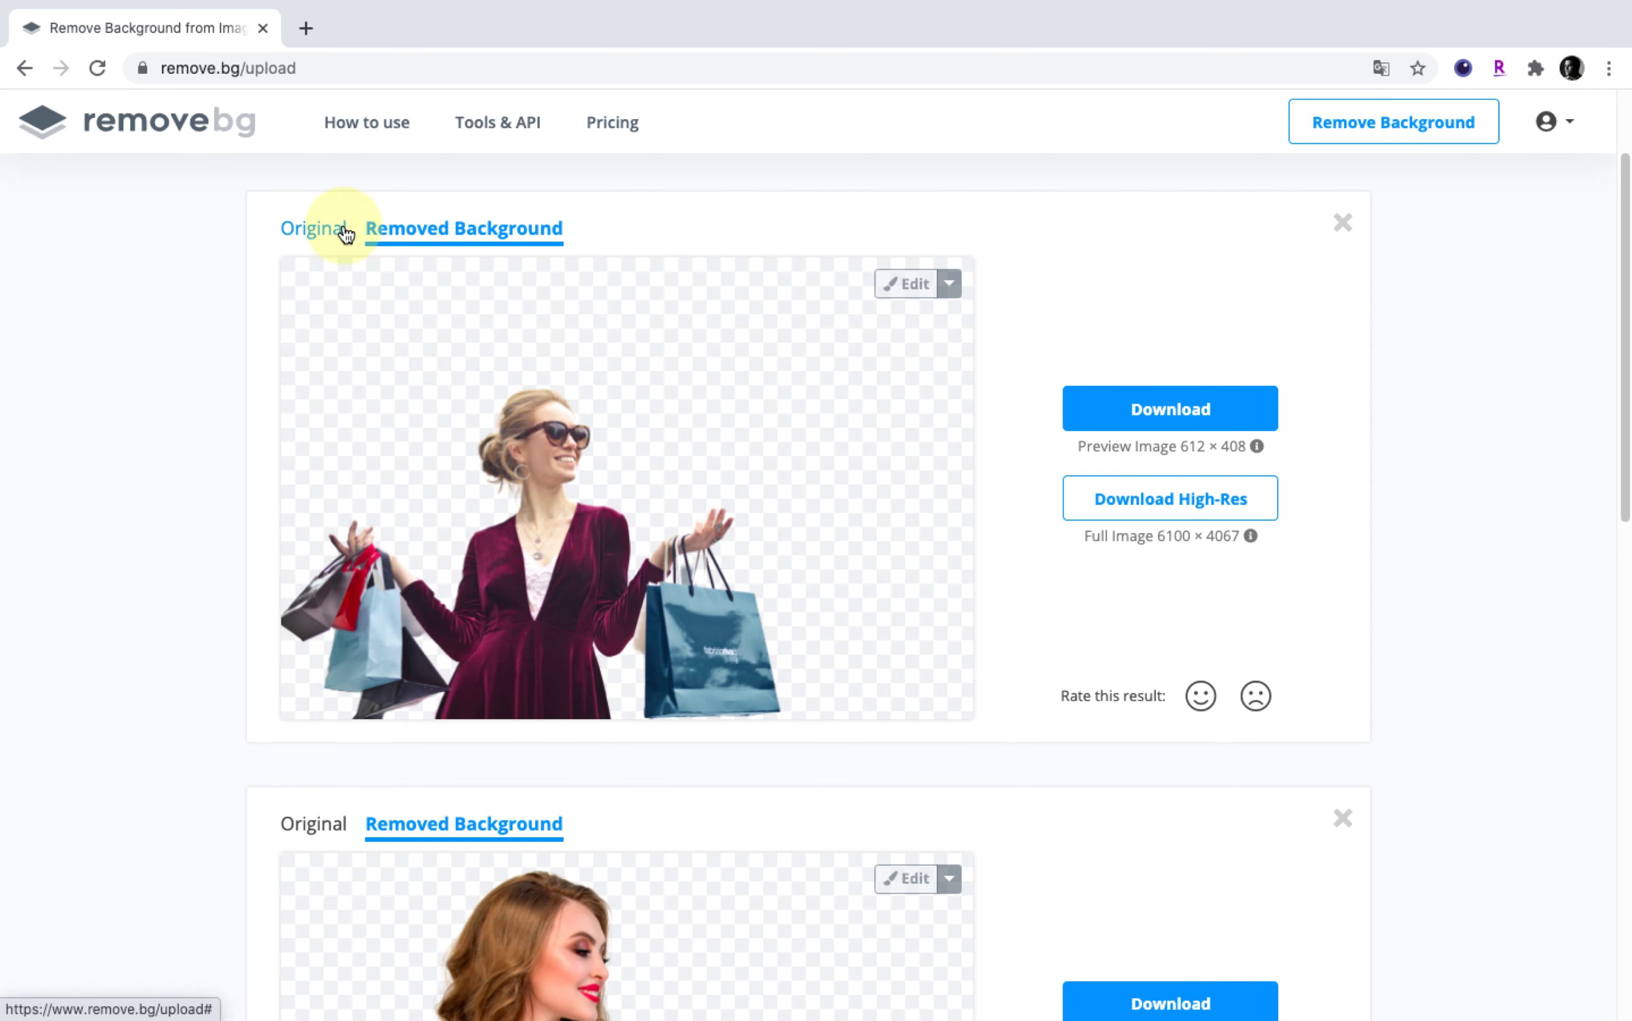
left_click(339, 234)
left_click(394, 233)
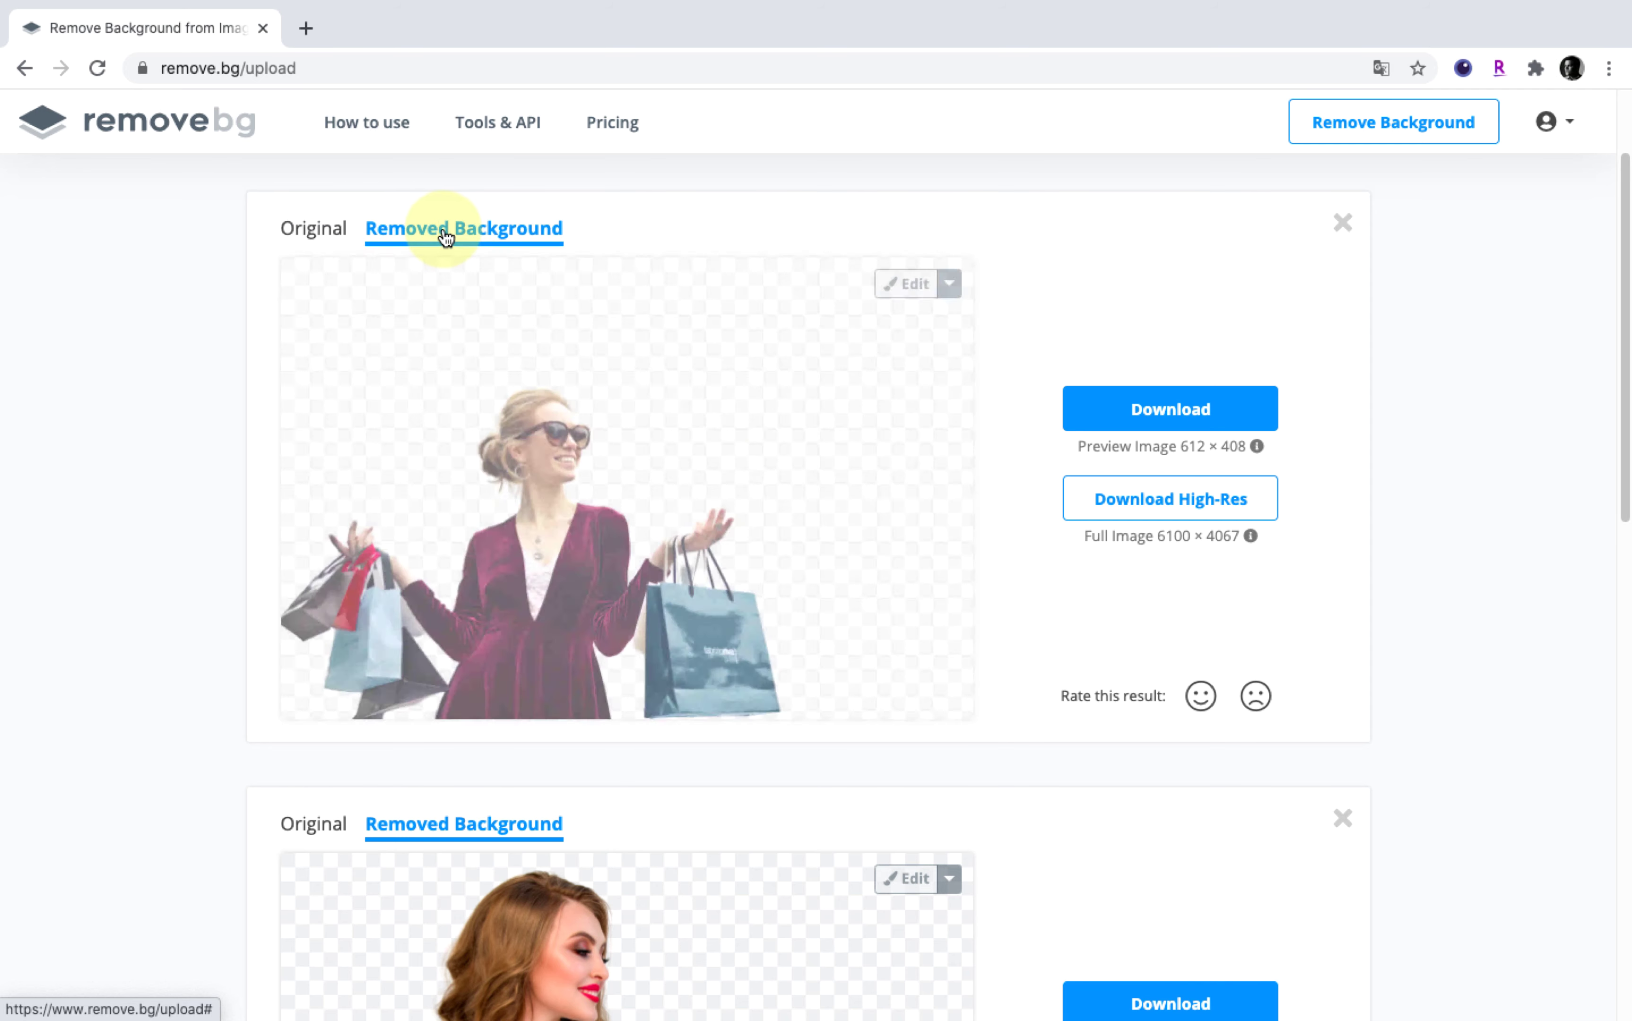
left_click(343, 235)
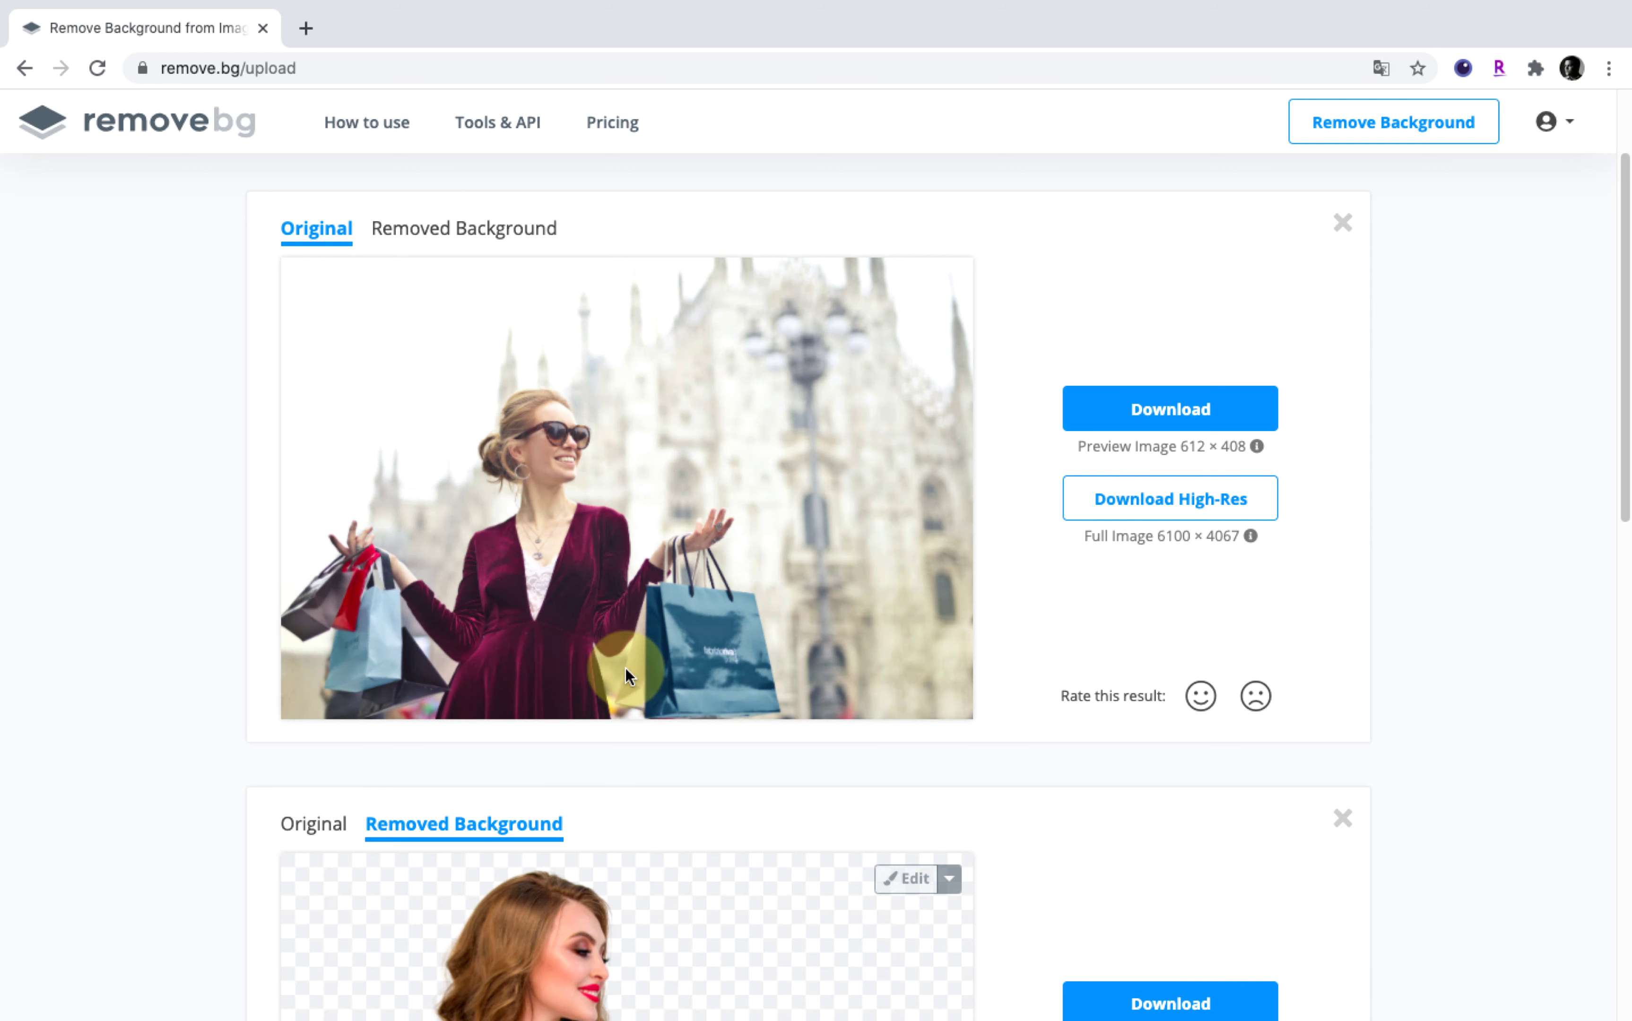
- Show the shopping-bags cut-out again, review the result page, and go back to the home page
left_click(520, 228)
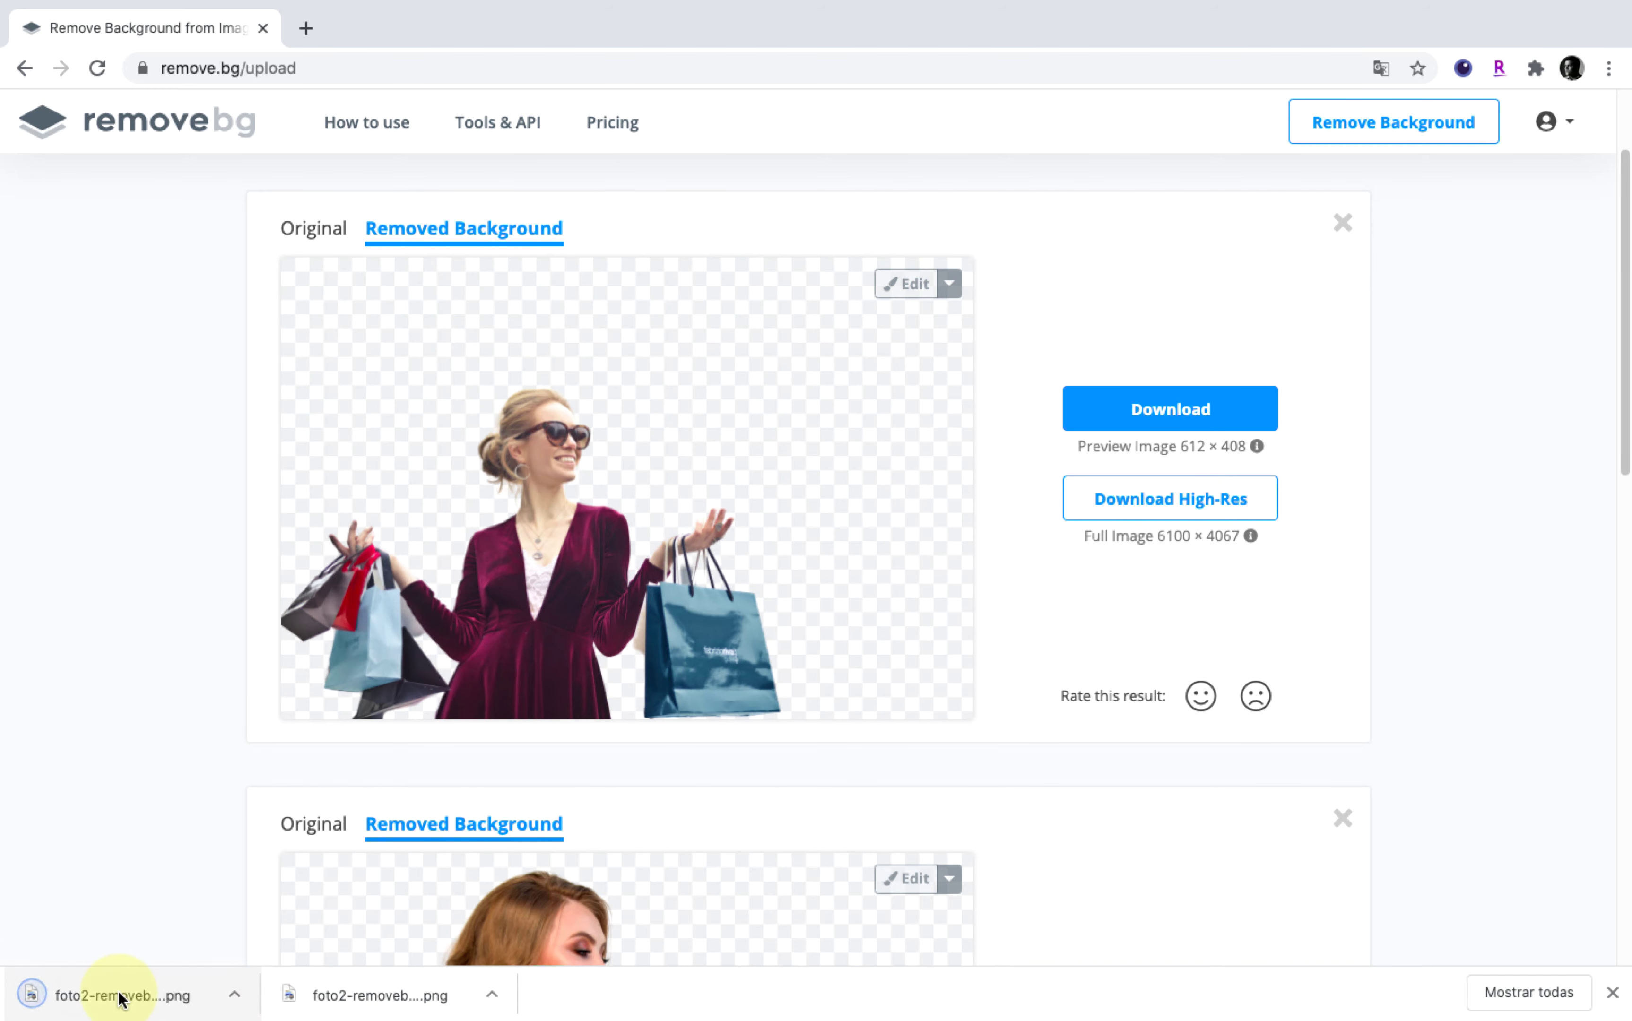
mouse_move(1251, 535)
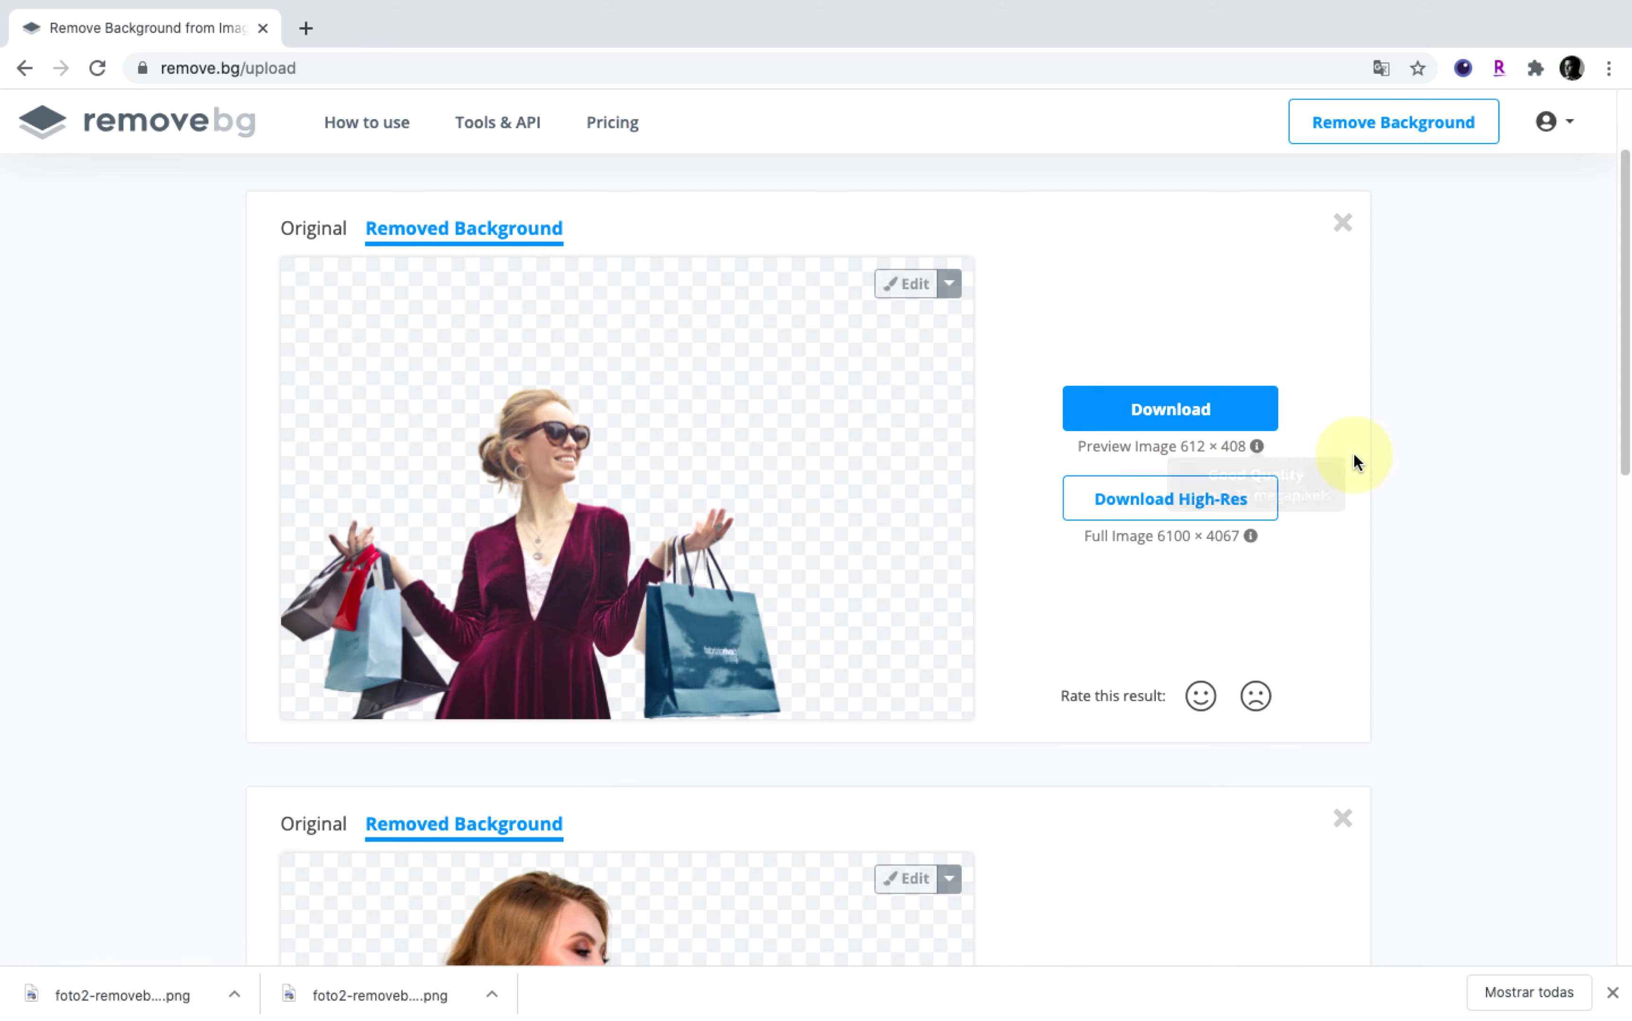
scroll(1430, 551, "down", 5)
scroll(1430, 550, "down", 6)
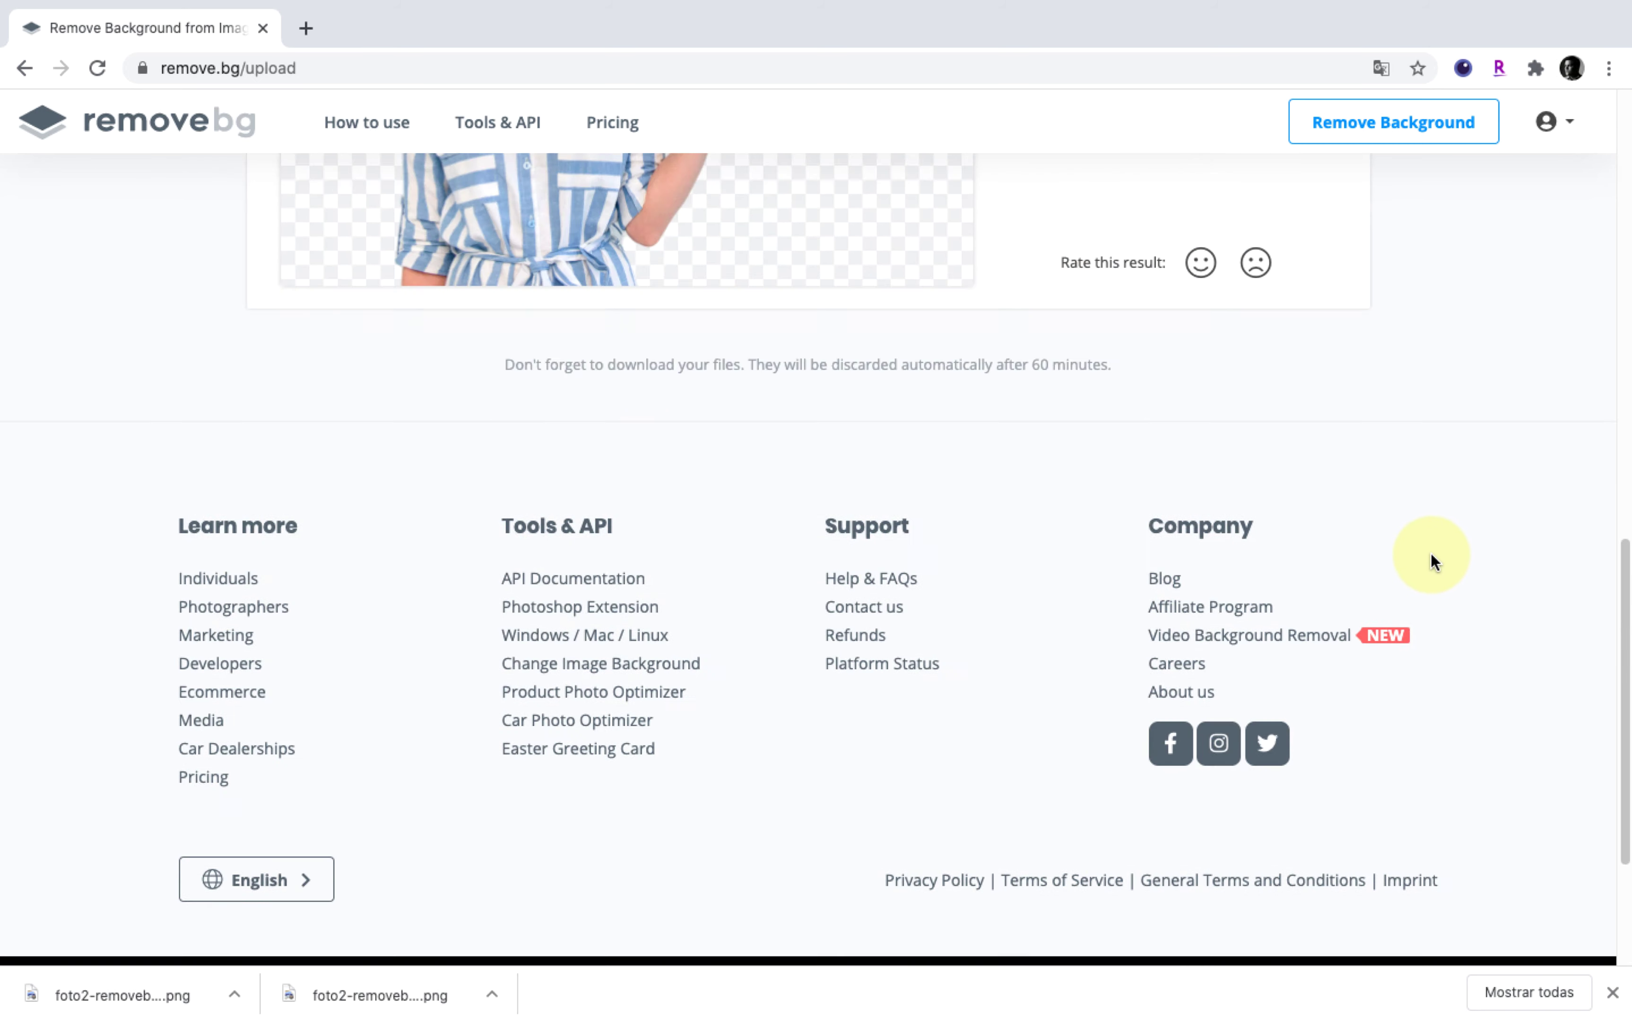
scroll(1430, 553, "up", 10)
scroll(1430, 553, "up", 5)
left_click(217, 139)
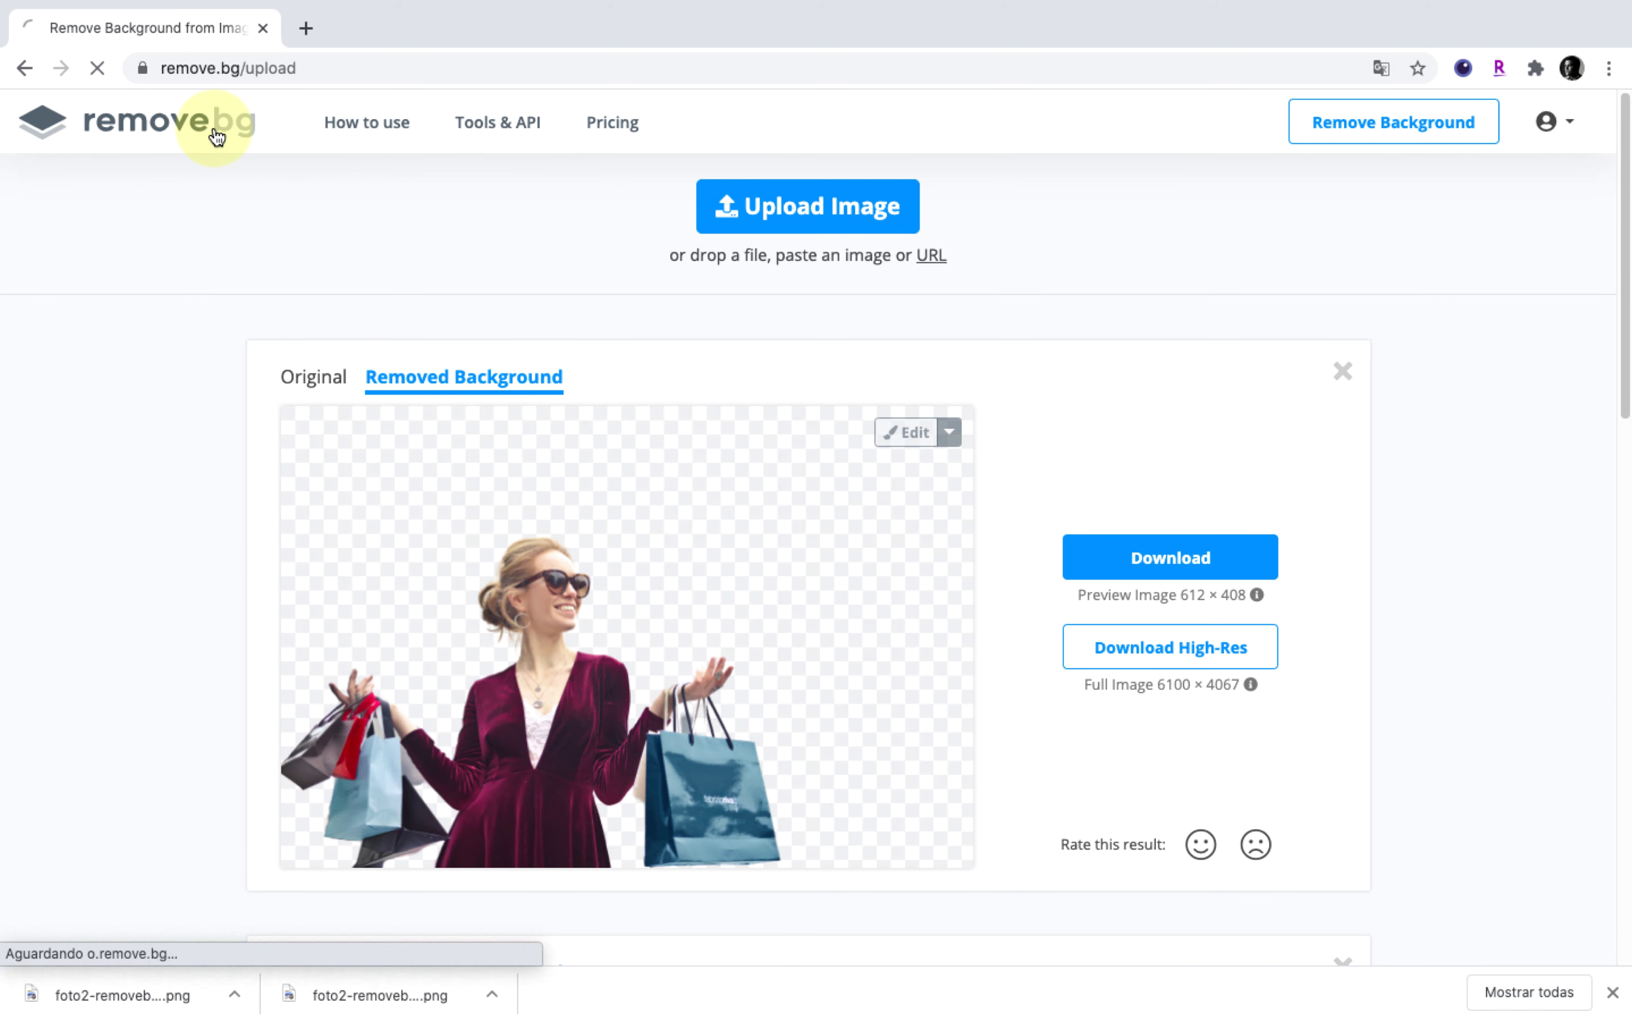